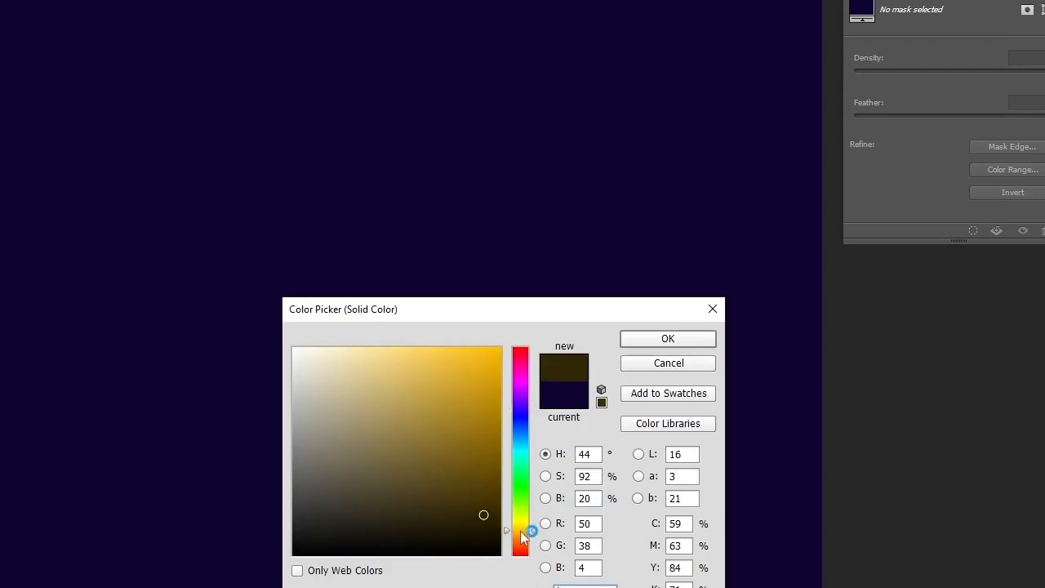
- Set the solid color fill to an orange-brown with hue 30°, saturation 87% and brightness 47%
click(479, 463)
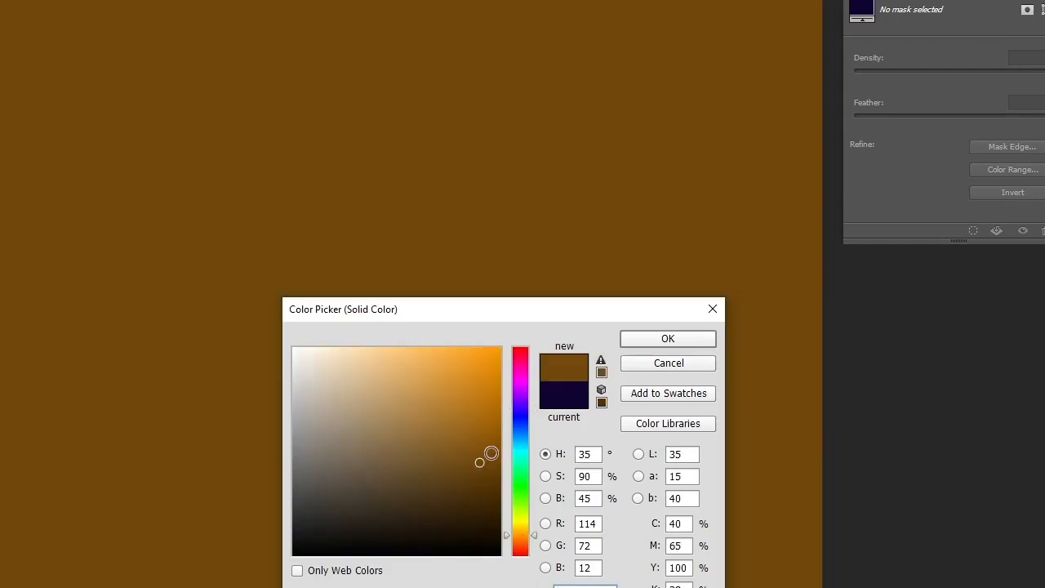
click(522, 538)
click(523, 535)
mouse_move(486, 453)
mouse_down()
mouse_move(473, 443)
mouse_move(463, 464)
mouse_up()
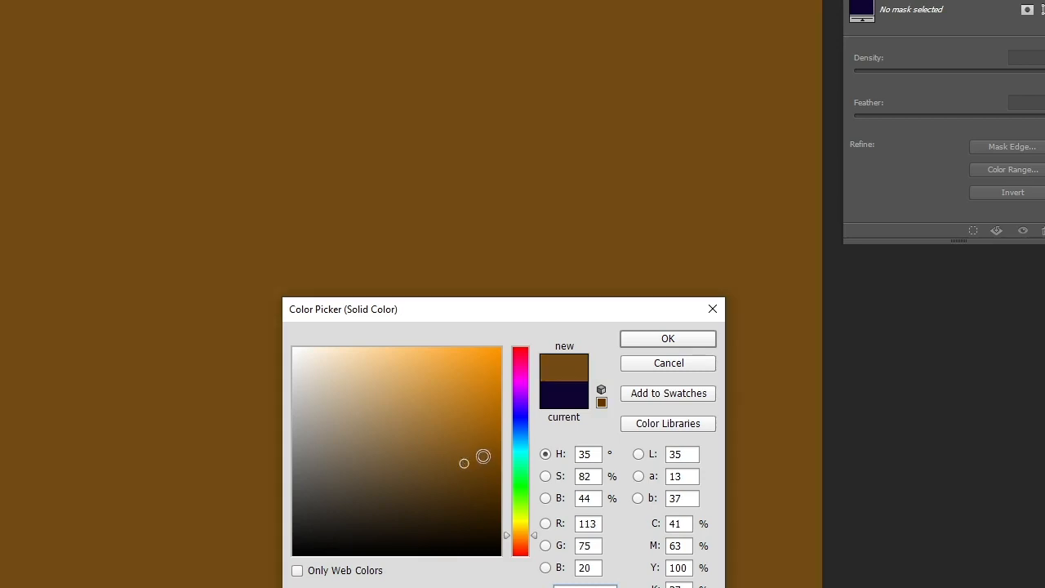
drag(519, 542, 523, 540)
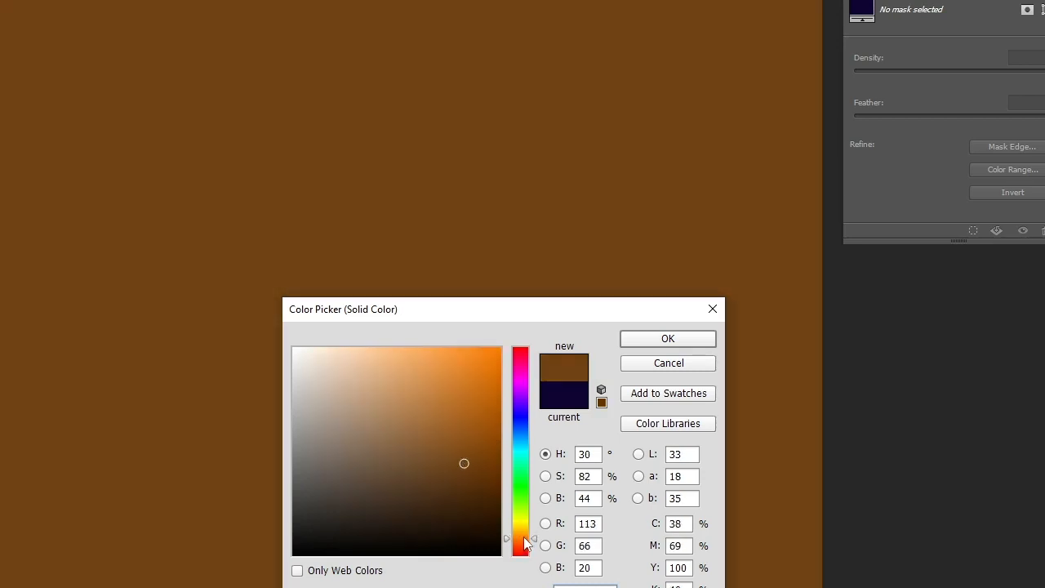
drag(476, 450, 474, 456)
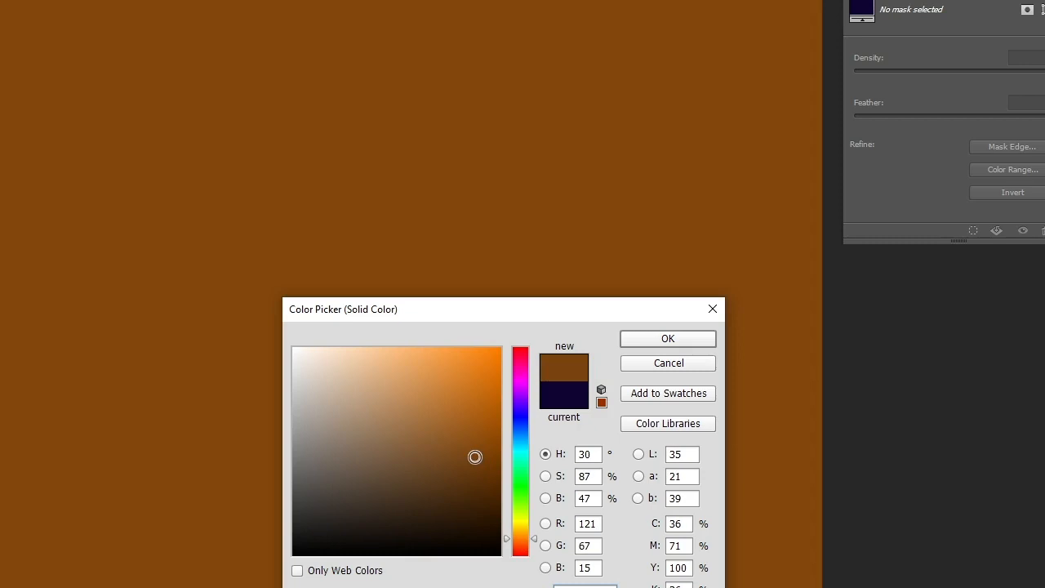
click(665, 342)
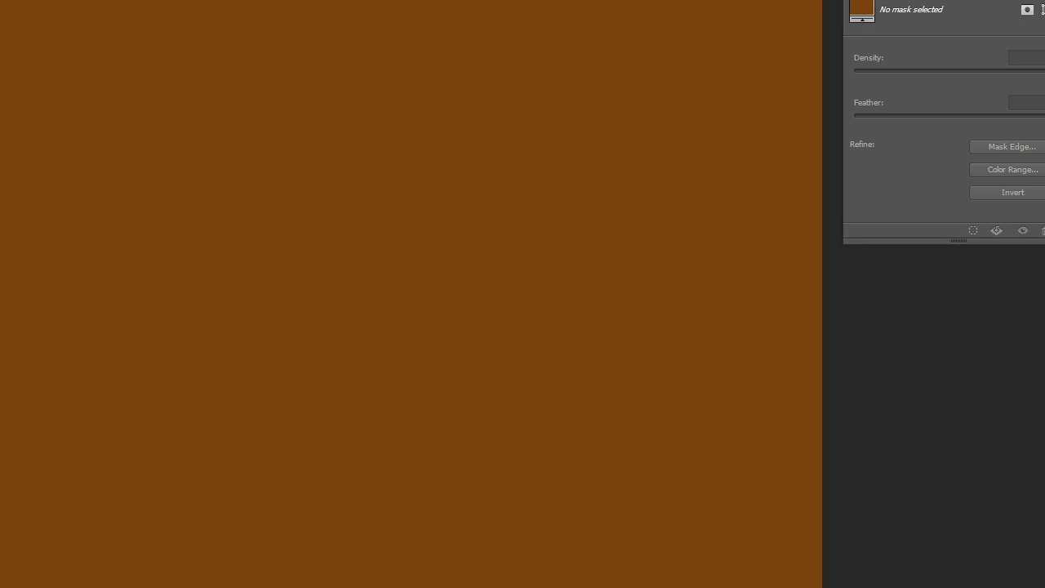
- Blend the solid color layer in Lighten mode and adjust its fill to hue 32°, saturation 86%, brightness 51%
key(shift+alt+g)
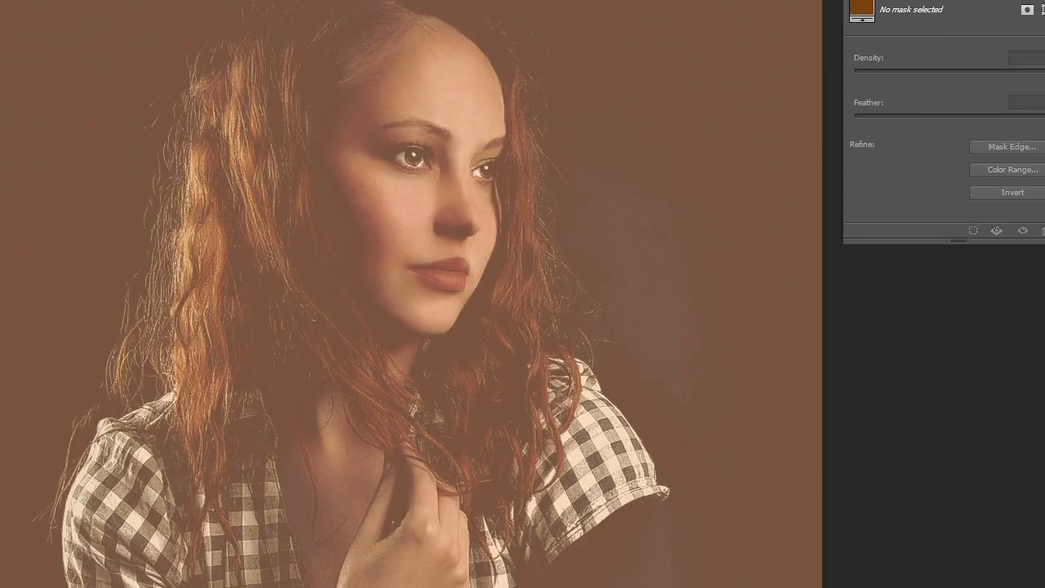
double_click(861, 10)
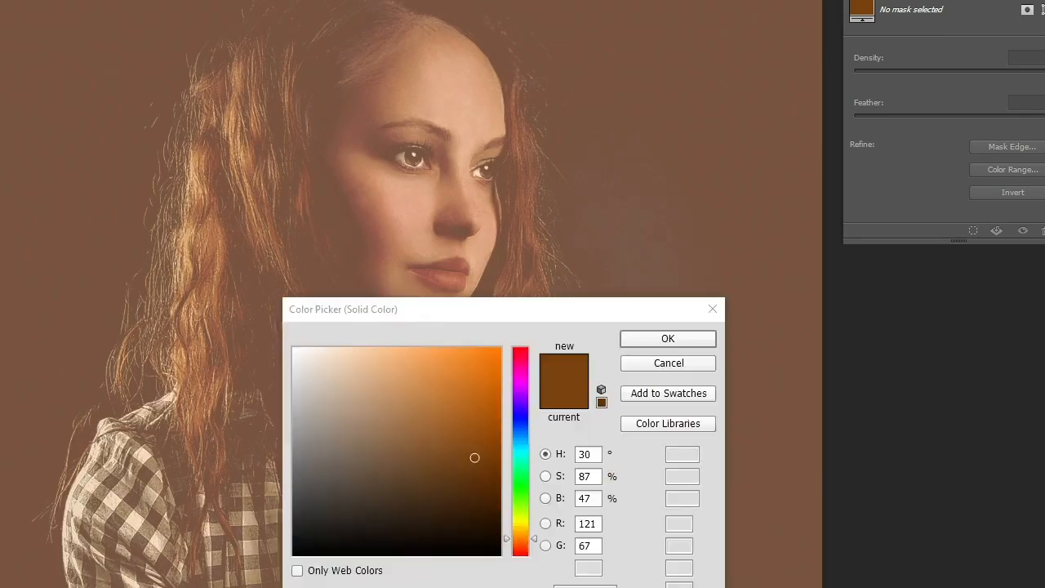
click(521, 537)
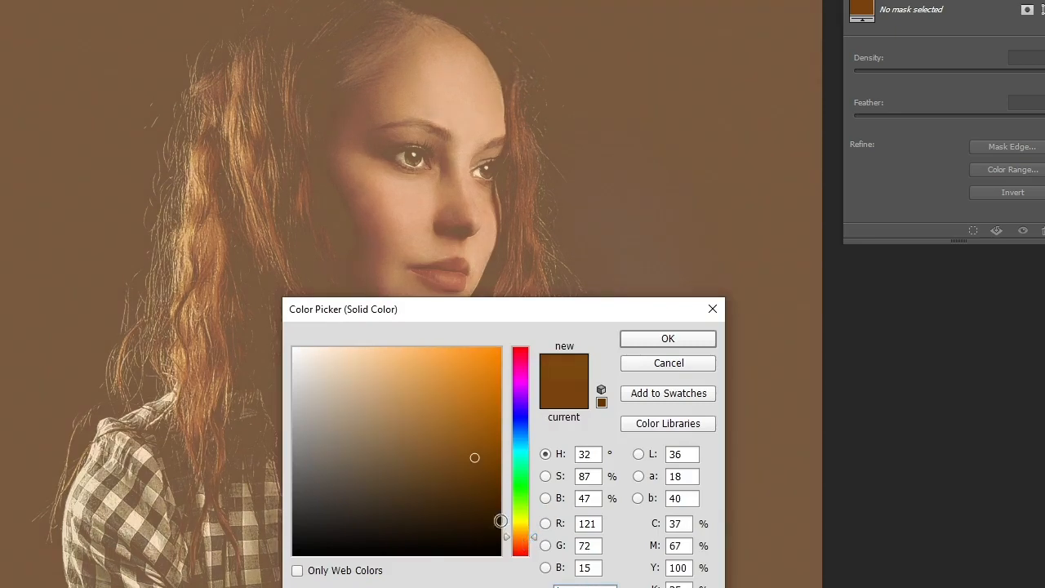
click(466, 445)
drag(466, 446, 471, 450)
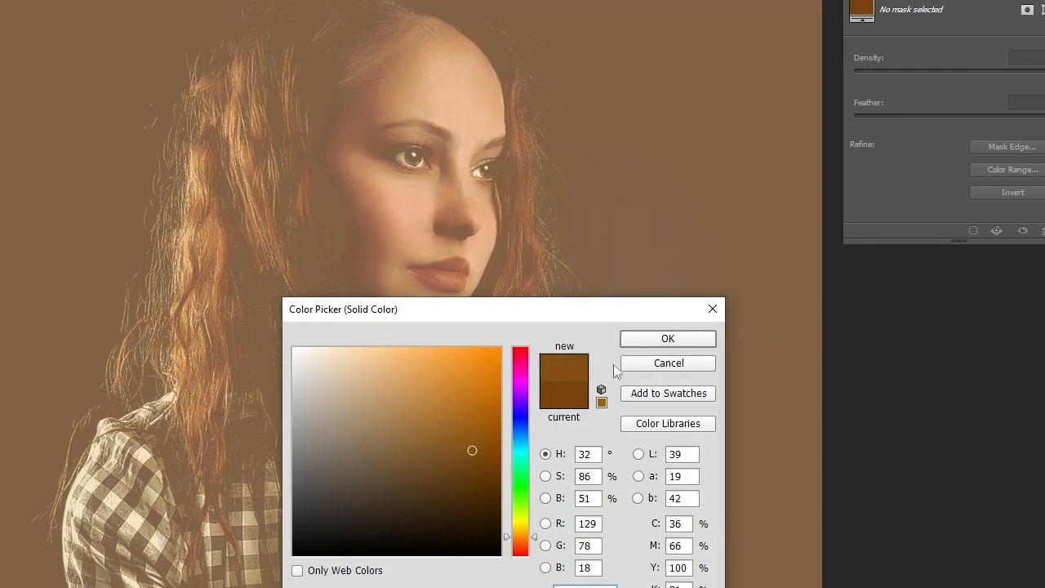
click(663, 339)
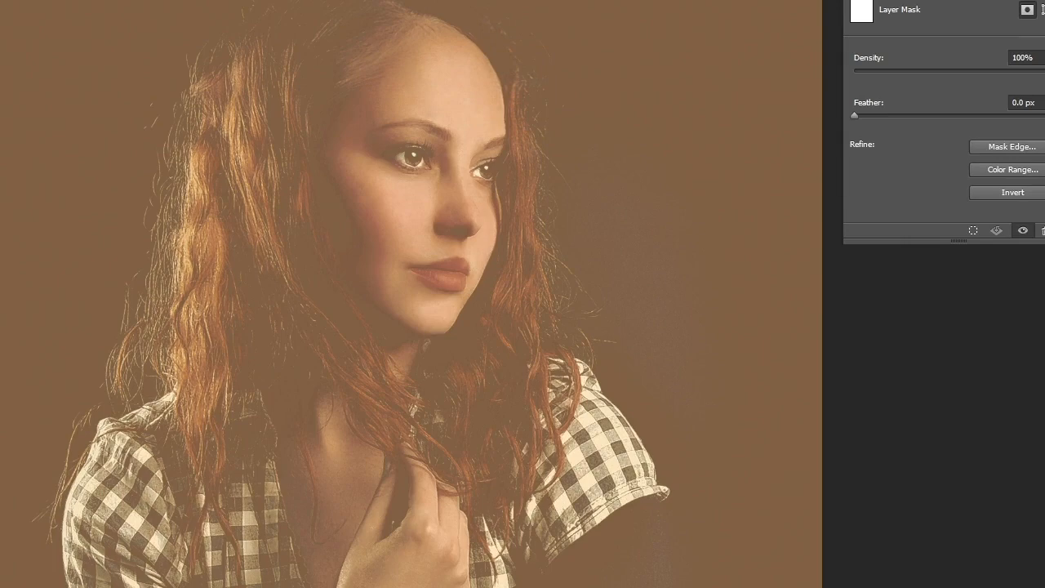
- Invert the brown fill's layer mask to black and paint the warm light back onto the face with an enlarged soft brush
key(ctrl+i)
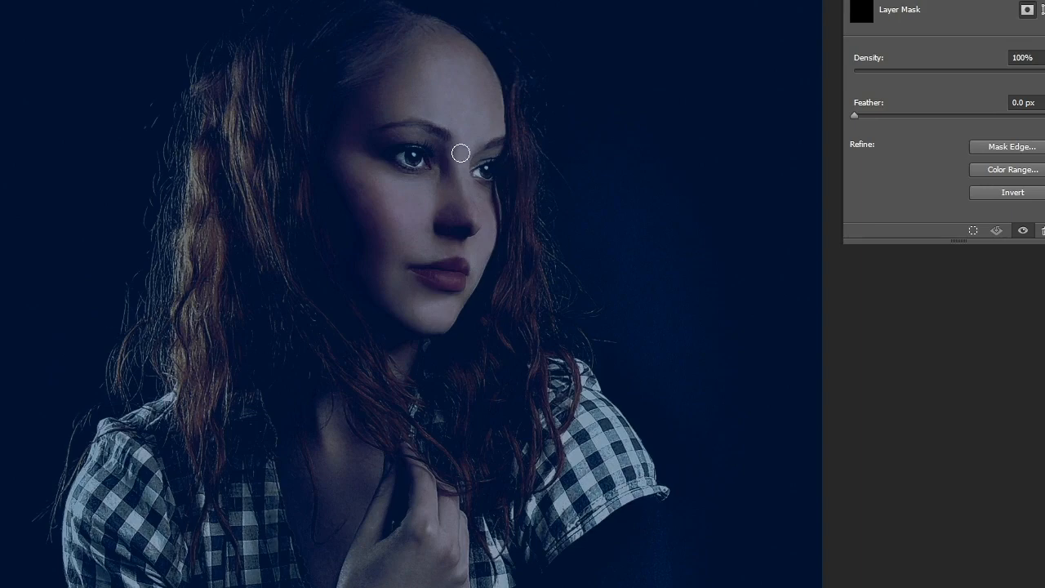
key(bracketright)
key(bracketright)
key(bracketright)
key(bracketright)
mouse_move(399, 98)
mouse_down()
mouse_move(473, 114)
mouse_move(453, 111)
mouse_move(455, 86)
mouse_move(438, 67)
mouse_move(456, 62)
mouse_move(482, 107)
mouse_move(422, 23)
mouse_move(444, 34)
mouse_move(473, 108)
mouse_move(449, 74)
mouse_move(413, 66)
mouse_move(356, 117)
mouse_move(328, 186)
mouse_move(364, 191)
mouse_move(362, 155)
mouse_move(353, 186)
mouse_move(347, 152)
mouse_move(416, 211)
mouse_move(396, 180)
mouse_move(366, 168)
mouse_move(377, 225)
mouse_move(378, 182)
mouse_move(429, 195)
mouse_up()
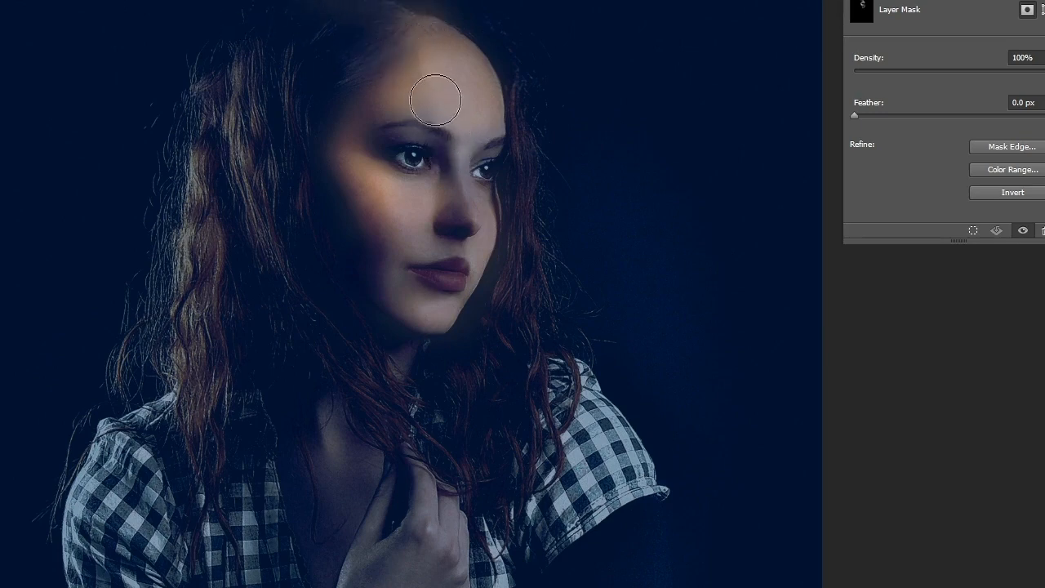
- Paint the warm tone into the mask around the eyes and eyebrow with a smaller brush
key(bracketleft)
key(bracketleft)
key(bracketleft)
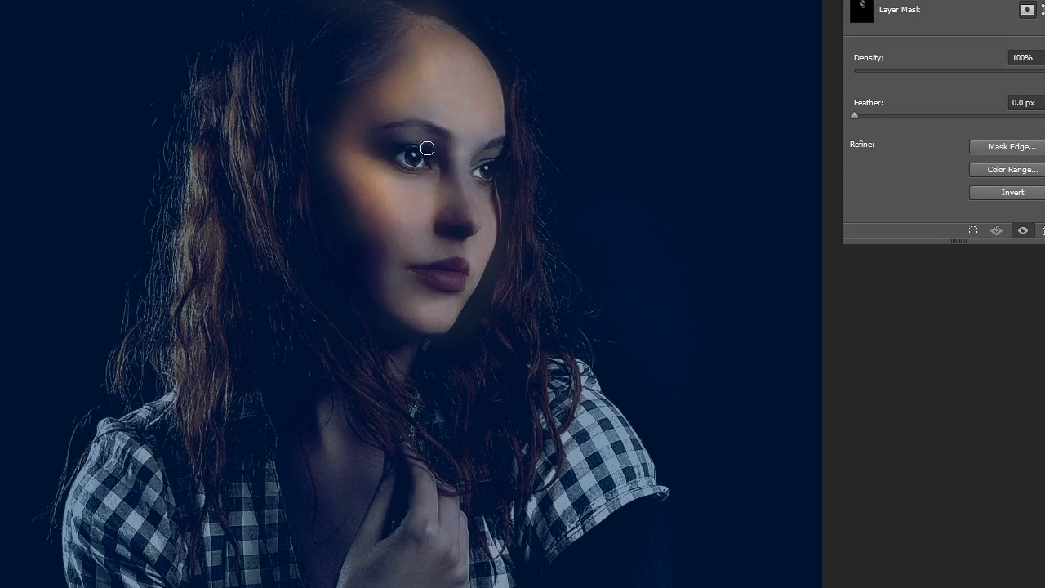
drag(403, 135, 441, 157)
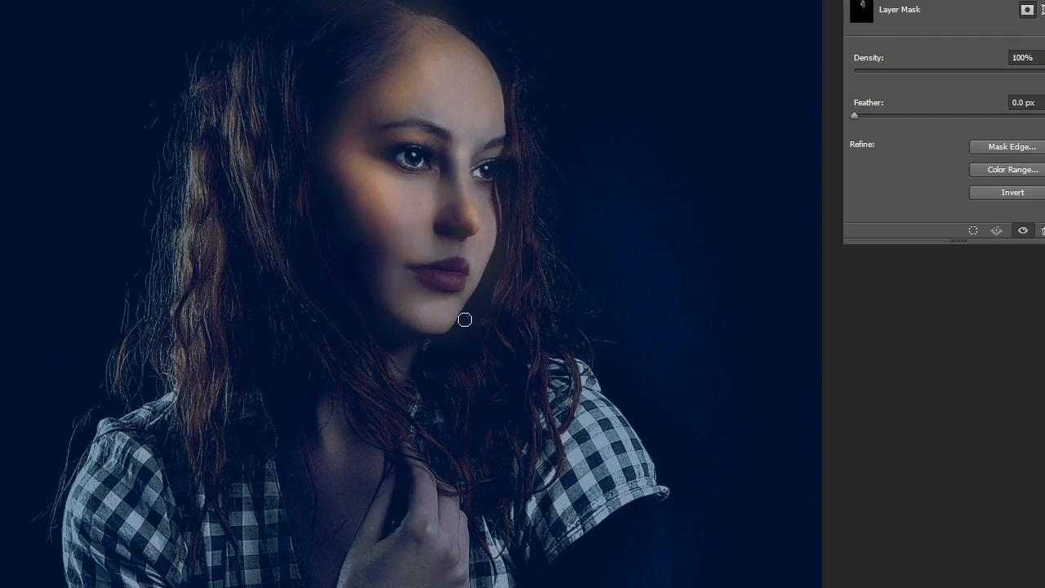
- Paint the warm tone onto the shadow-side cheek and the area around the mouth with a moderately larger brush
key(bracketright)
key(bracketright)
key(bracketright)
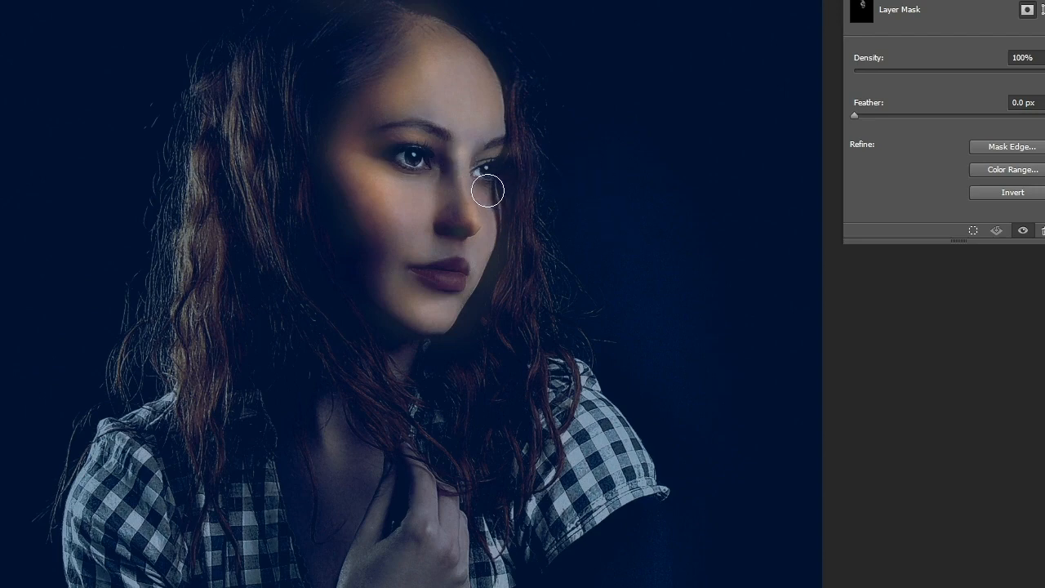
mouse_move(497, 236)
mouse_down()
mouse_move(436, 401)
mouse_move(476, 395)
mouse_move(514, 265)
mouse_move(483, 243)
mouse_move(407, 411)
mouse_move(450, 345)
mouse_move(455, 267)
mouse_up()
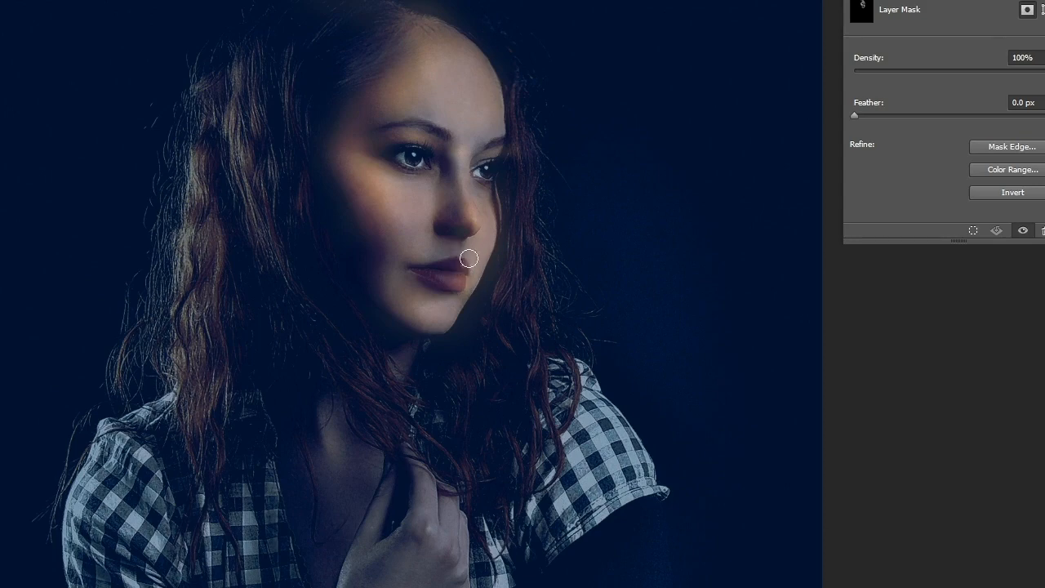
- Paint the warm tone onto the lips in the layer mask at a closer view, undoing the stray stroke
key(ctrl+space)
drag(484, 286, 488, 279)
key(ctrl+space)
click(485, 280)
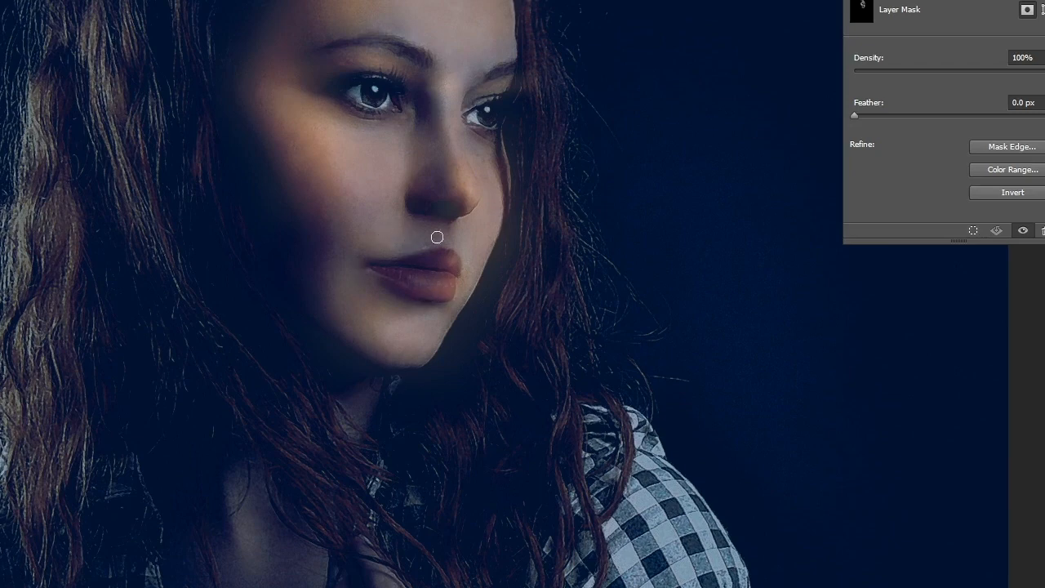
drag(446, 253, 423, 255)
key(ctrl+z)
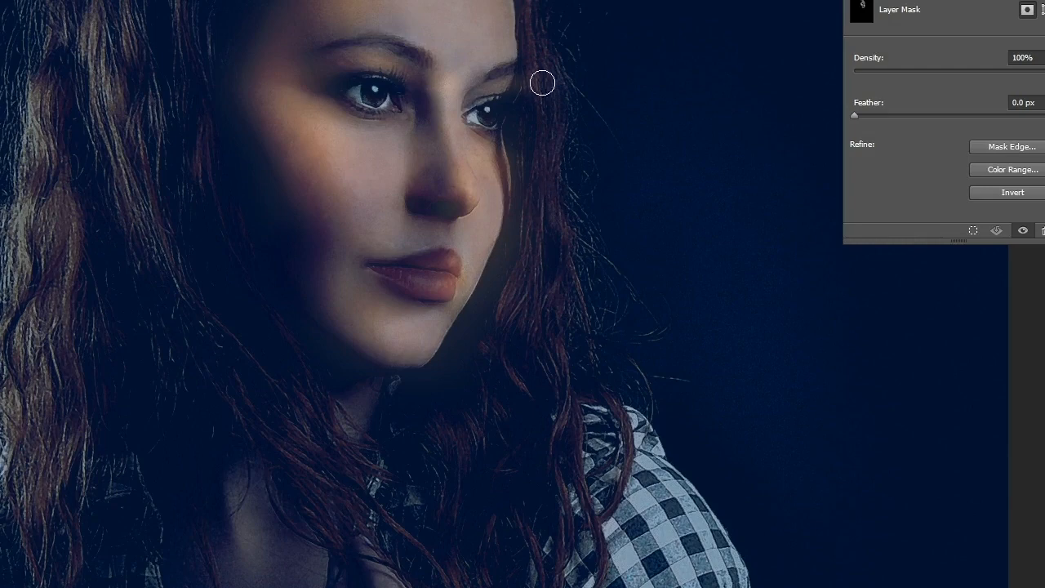
- Brush the warm tone along the hair strands beside the far cheek down to the shoulder, undoing the last stroke
drag(531, 131, 545, 442)
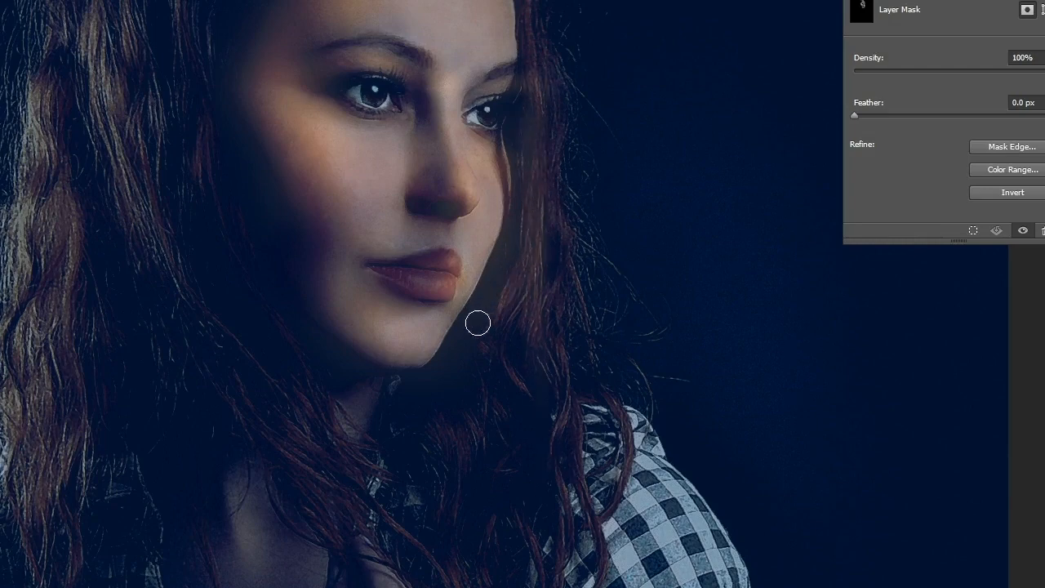
drag(479, 318, 516, 358)
drag(512, 313, 572, 498)
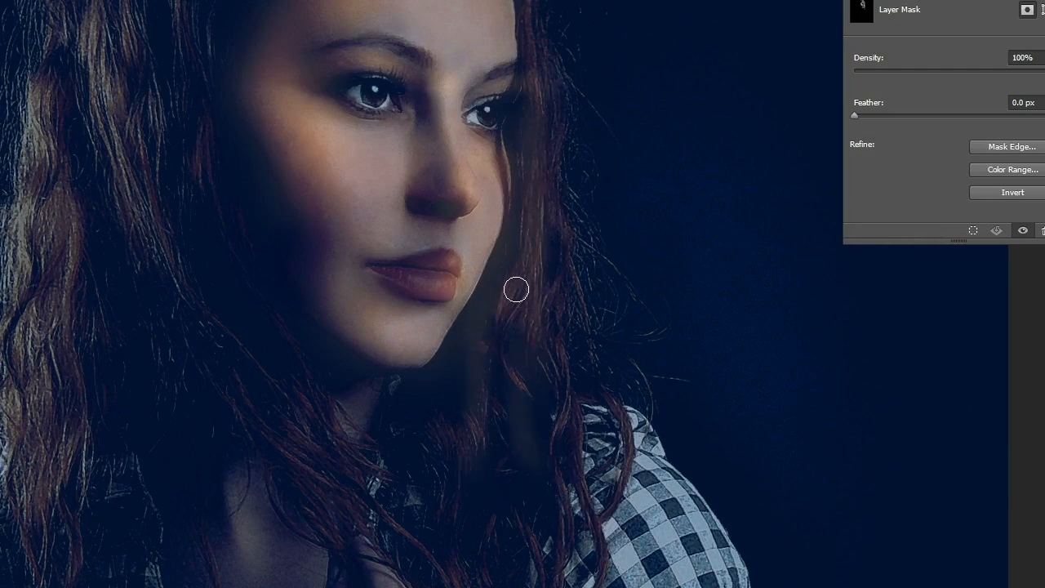
mouse_move(616, 410)
mouse_down()
mouse_move(589, 545)
mouse_move(558, 529)
mouse_move(605, 454)
mouse_move(596, 528)
mouse_move(578, 475)
mouse_move(598, 551)
mouse_move(553, 479)
mouse_move(557, 557)
mouse_move(554, 514)
mouse_up()
drag(502, 455, 498, 586)
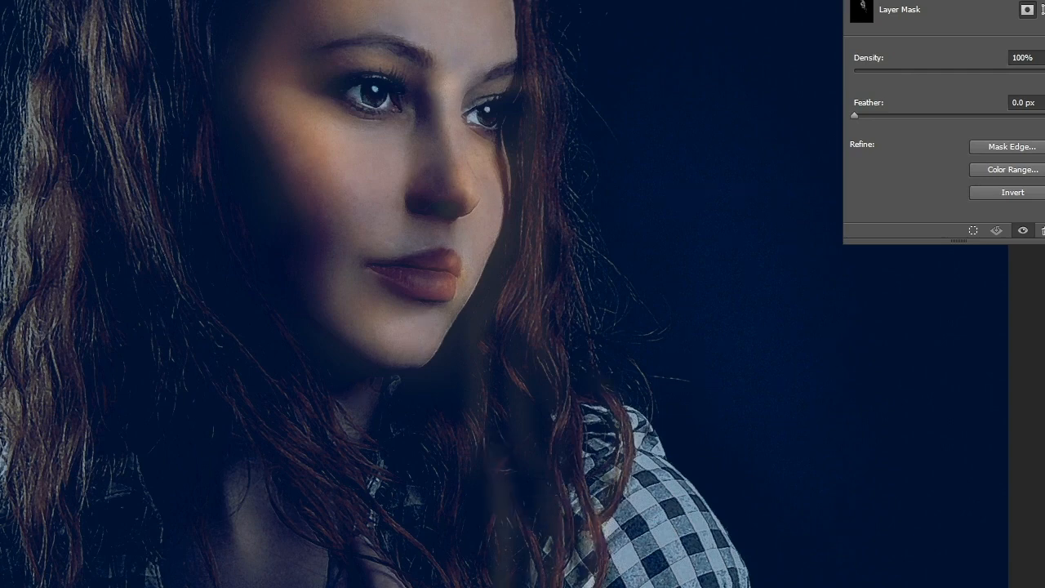
key(ctrl+z)
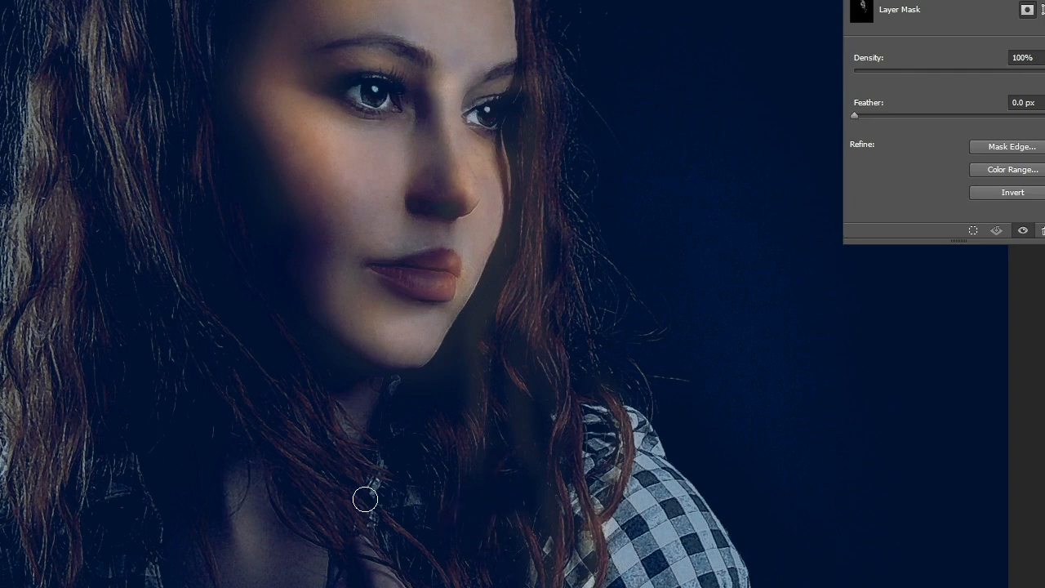
- Extend the warm tone over the lower hair near the collar and the strands beside the forehead, undoing one stroke
drag(435, 531, 470, 570)
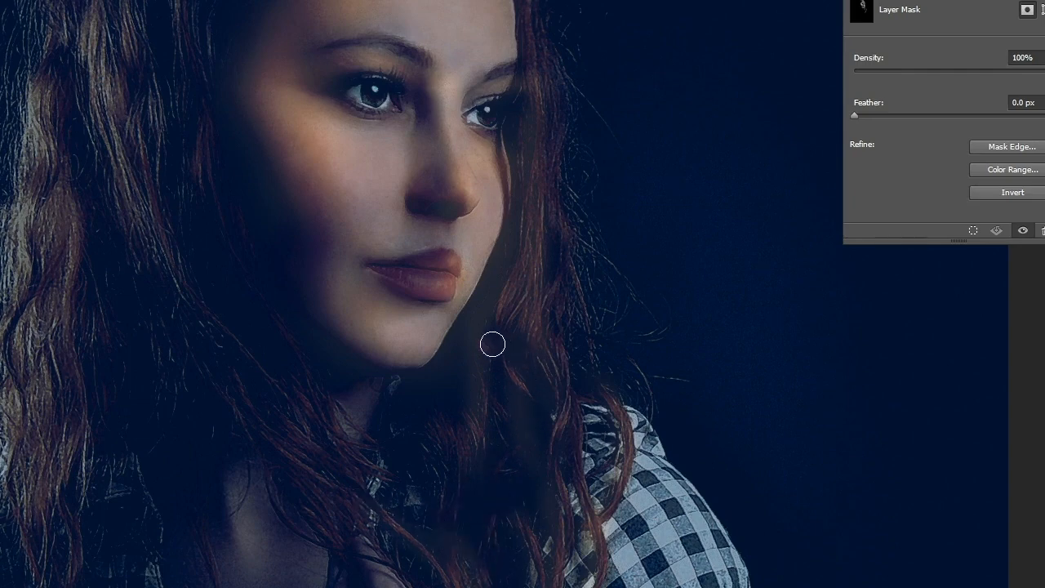
drag(460, 380, 471, 448)
drag(537, 41, 539, 263)
key(ctrl+z)
drag(532, 5, 539, 94)
scroll(490, 373, up, 5)
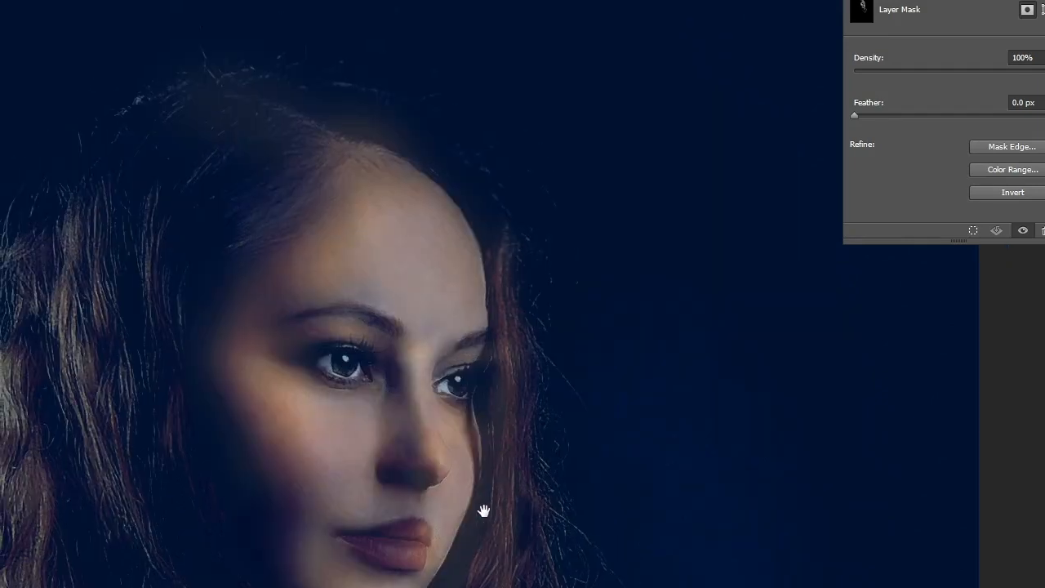
- Try to paint the warm tone along the hairline and the crown of the head
mouse_move(465, 161)
mouse_down()
mouse_move(503, 251)
mouse_move(435, 98)
mouse_move(456, 142)
mouse_move(499, 187)
mouse_move(525, 263)
mouse_move(507, 275)
mouse_move(501, 202)
mouse_move(434, 126)
mouse_move(379, 93)
mouse_move(278, 105)
mouse_up()
key(ctrl+z)
key(ctrl+z)
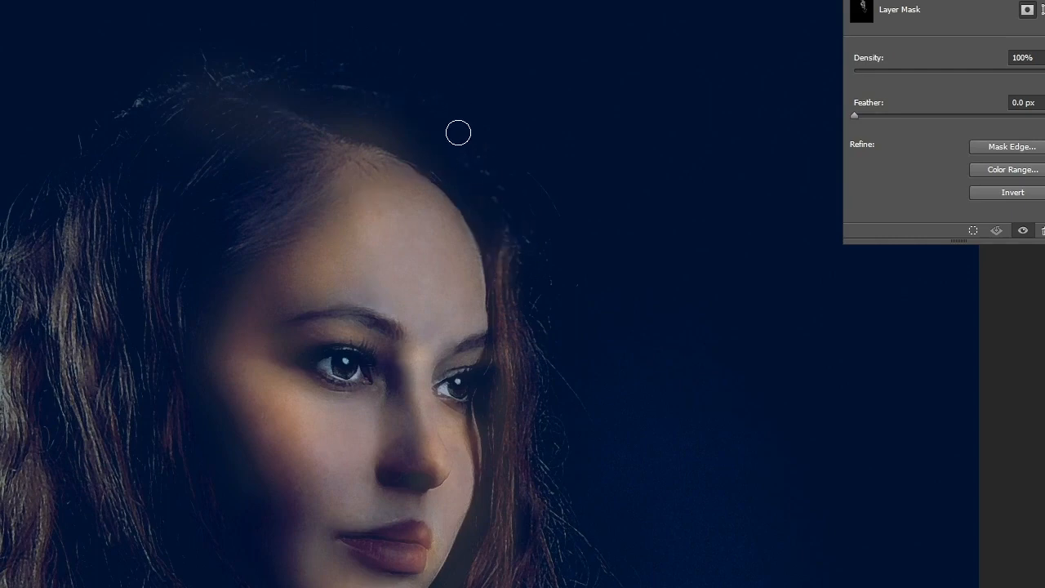
mouse_move(520, 220)
mouse_down()
mouse_move(398, 106)
mouse_move(271, 76)
mouse_up()
key(ctrl+z)
mouse_move(490, 196)
mouse_down()
mouse_move(431, 135)
mouse_move(297, 96)
mouse_move(58, 145)
mouse_up()
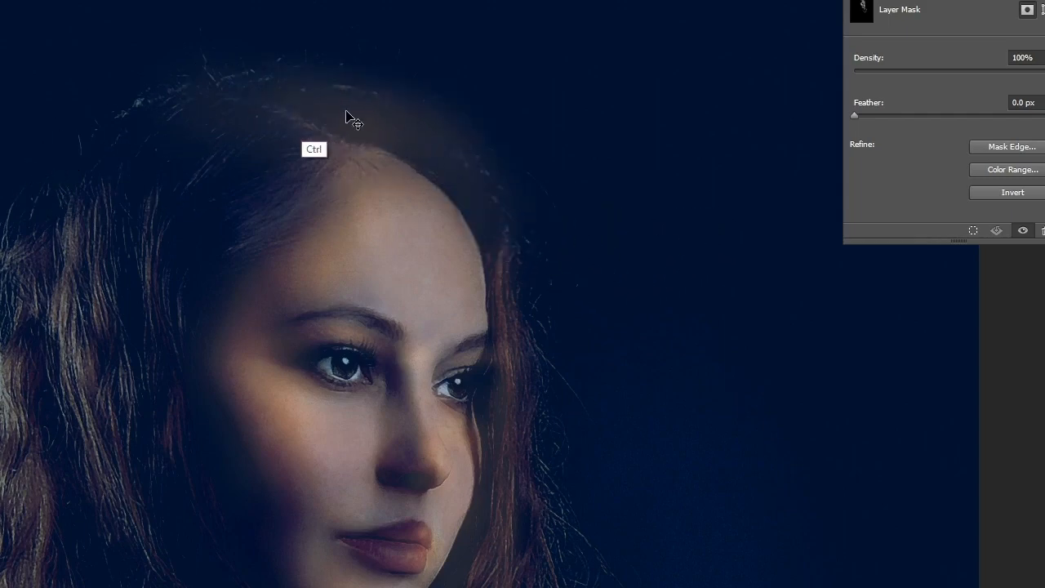
key(ctrl+z)
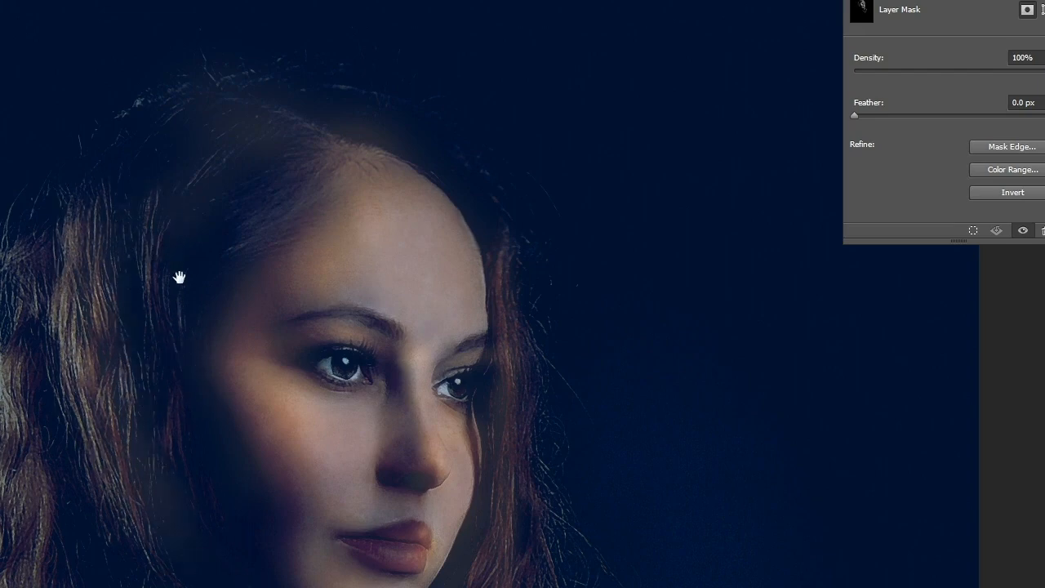
- Paint the warm tone over the long hair on both sides of the face with a larger brush
drag(177, 280, 246, 60)
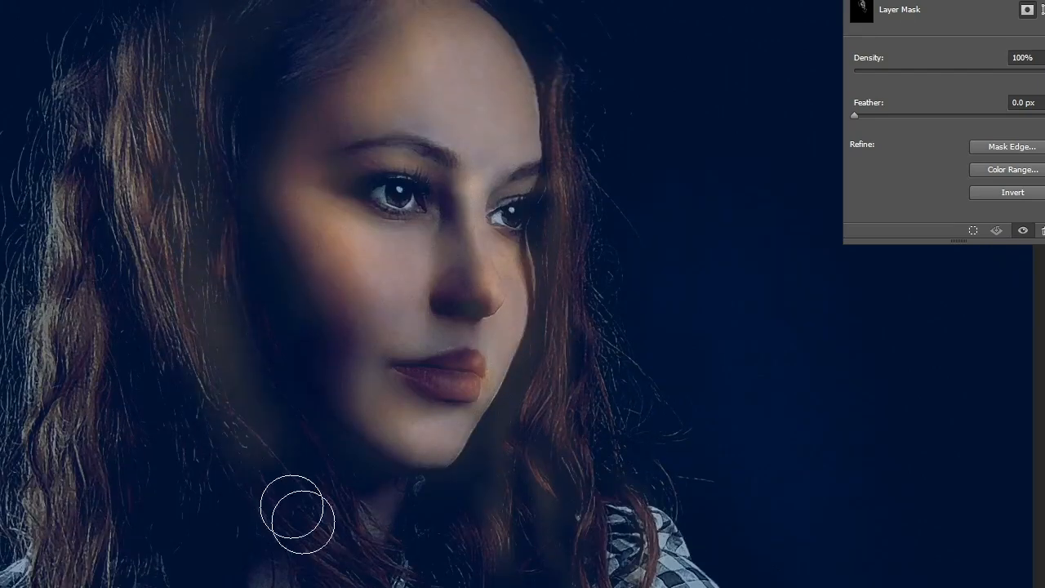
mouse_move(194, 429)
mouse_down()
mouse_move(167, 421)
mouse_move(130, 46)
mouse_up()
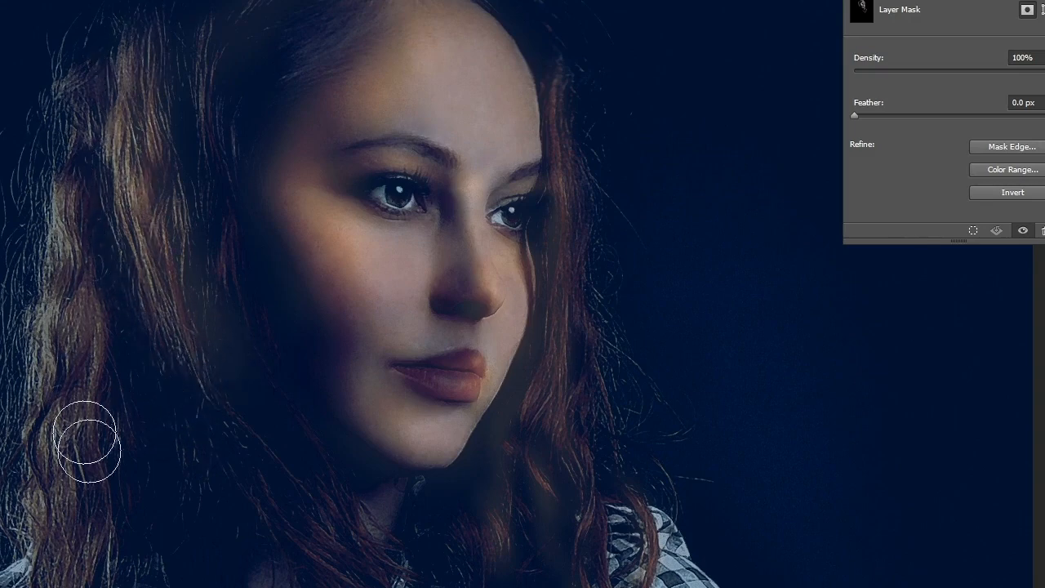
drag(256, 135, 301, 11)
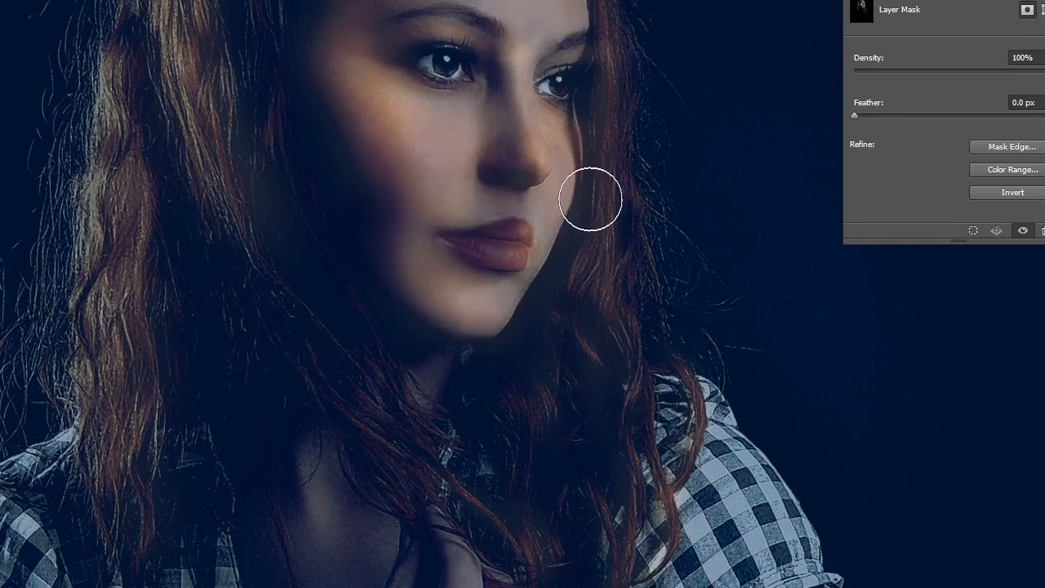
drag(605, 419, 630, 546)
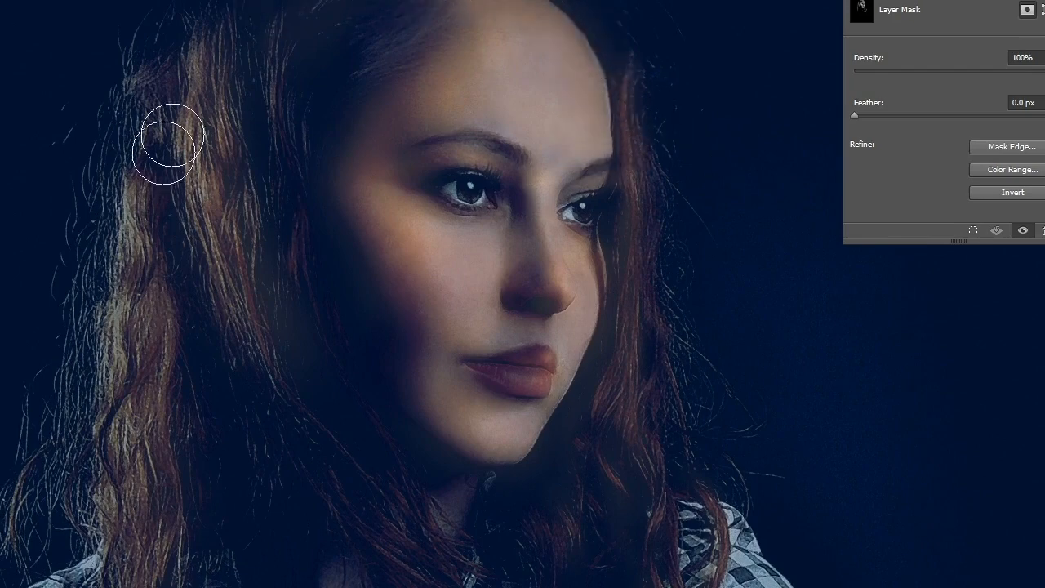
- Paint the warm tone onto the neck, upper chest and the raised hand's thumb and fingers
mouse_move(448, 189)
mouse_down()
mouse_move(515, 112)
mouse_move(534, 0)
mouse_move(525, 0)
mouse_up()
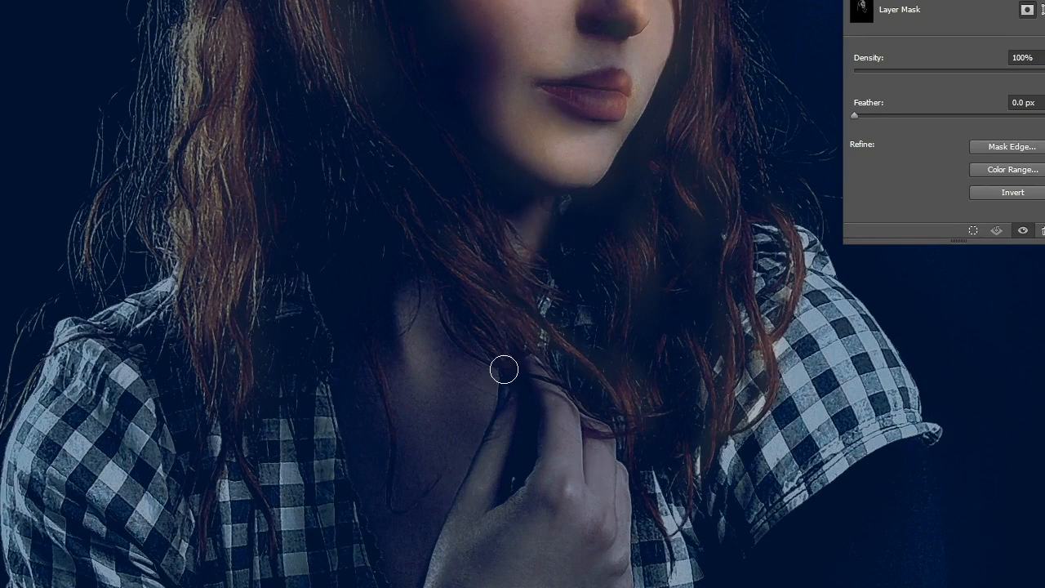
drag(552, 215, 519, 354)
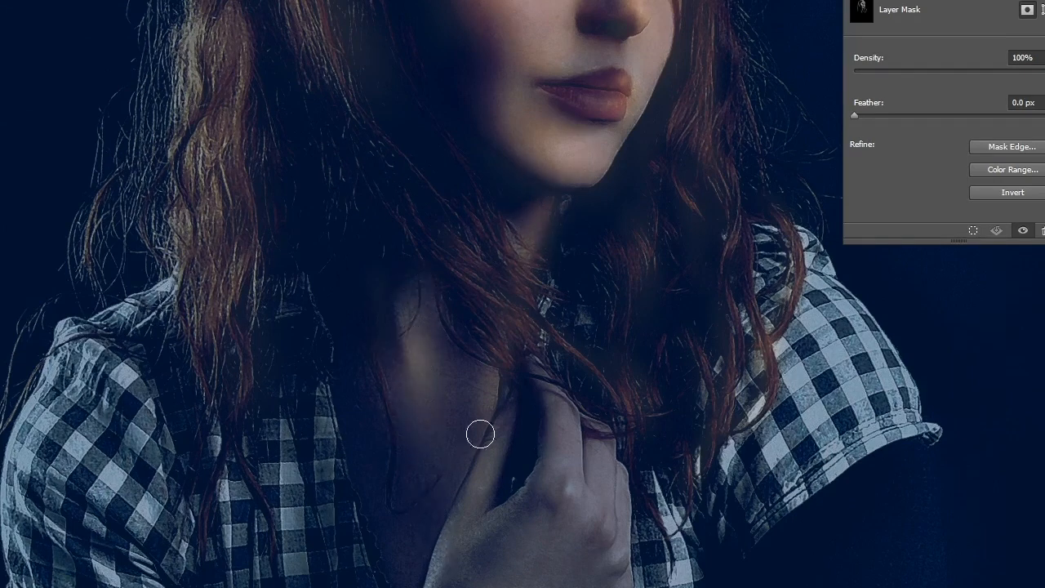
drag(501, 400, 483, 486)
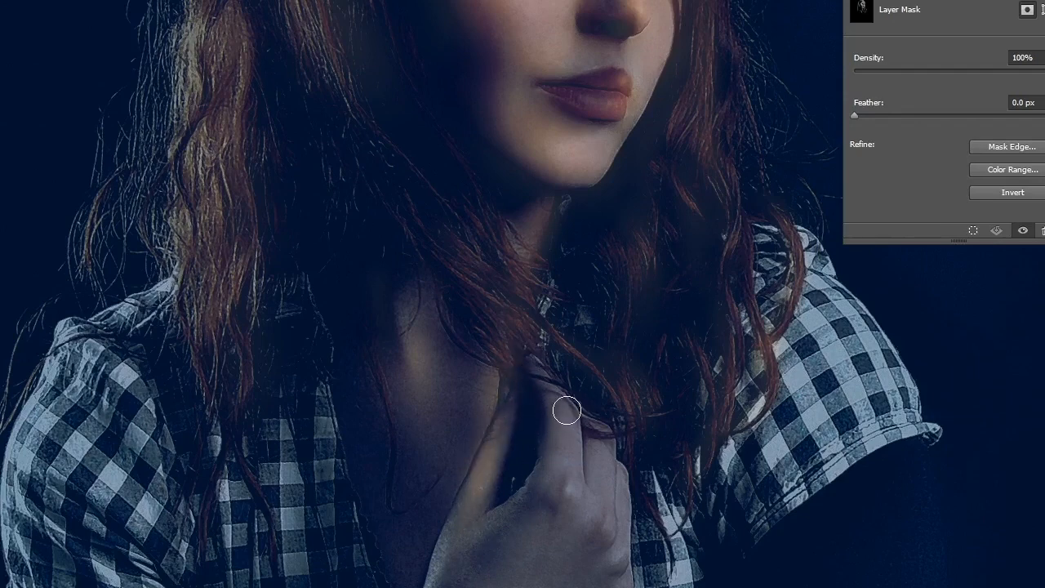
mouse_move(546, 368)
mouse_down()
mouse_move(579, 460)
mouse_move(593, 463)
mouse_move(595, 402)
mouse_move(600, 435)
mouse_move(575, 408)
mouse_move(549, 536)
mouse_up()
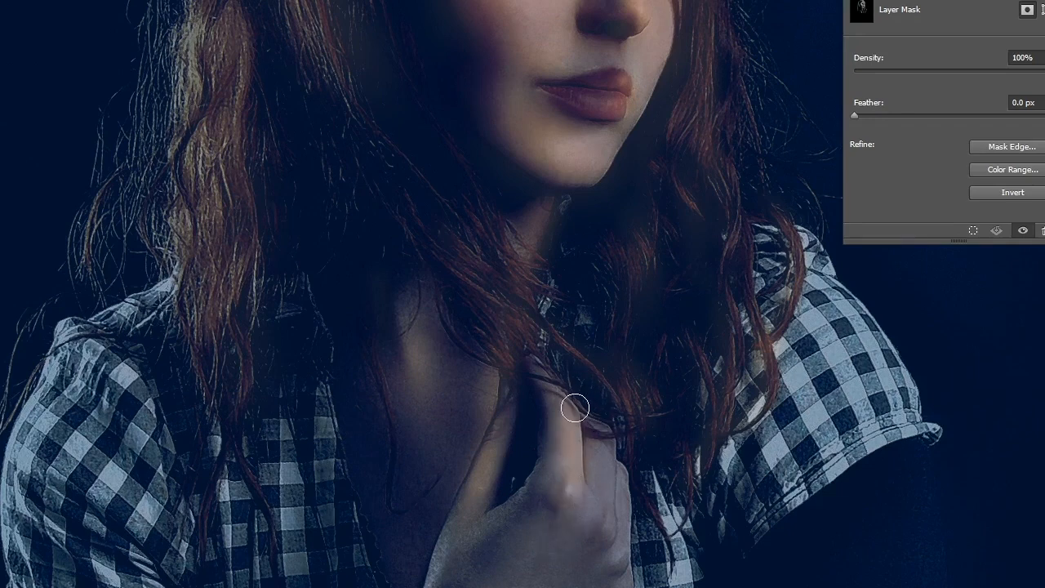
- Paint the warm tone over the outer fingers, the edge of the raised hand and down to the wrist
drag(608, 433, 586, 581)
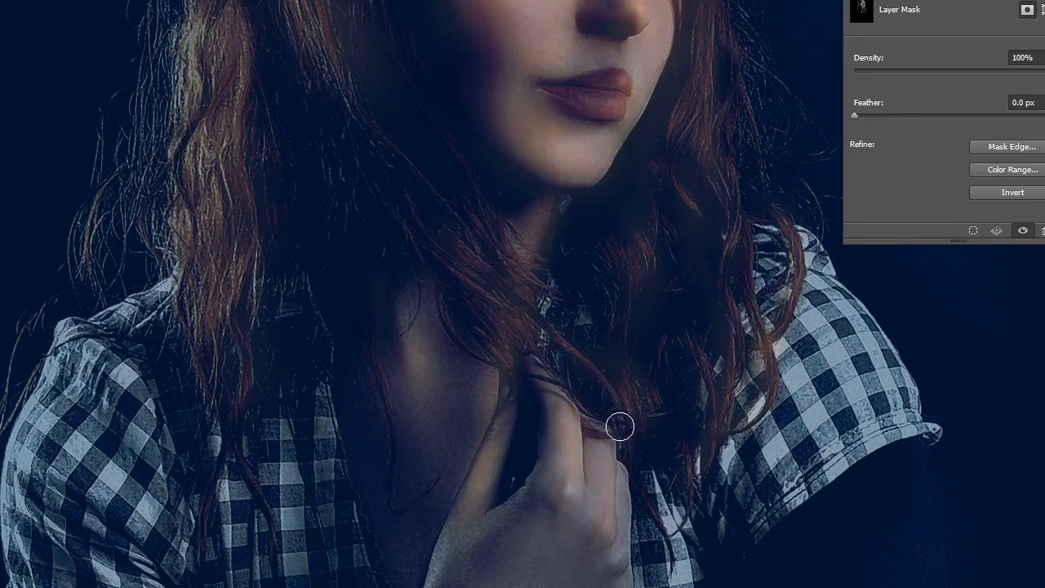
drag(619, 426, 596, 580)
drag(633, 467, 629, 529)
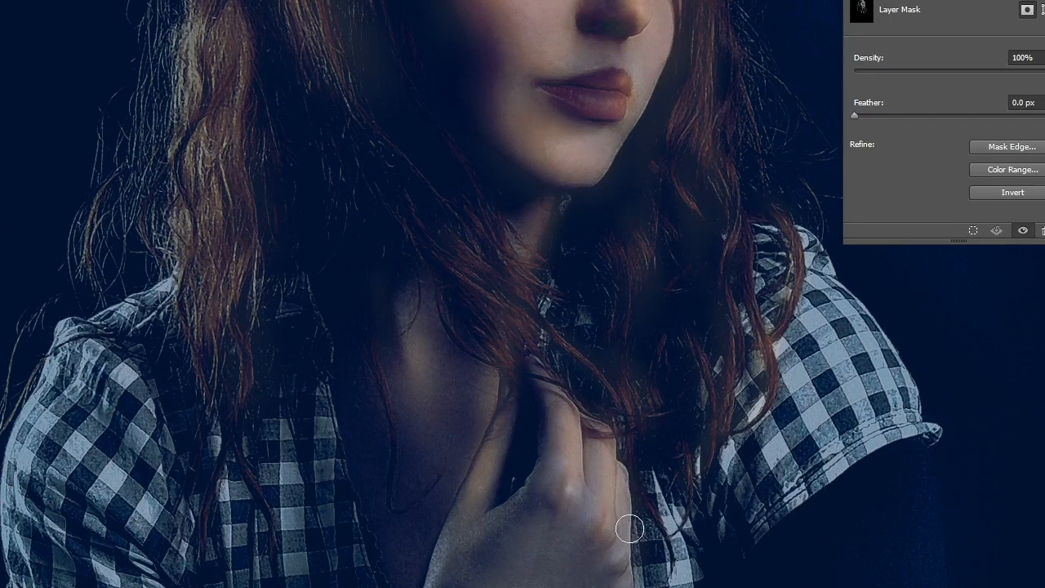
drag(633, 454, 630, 586)
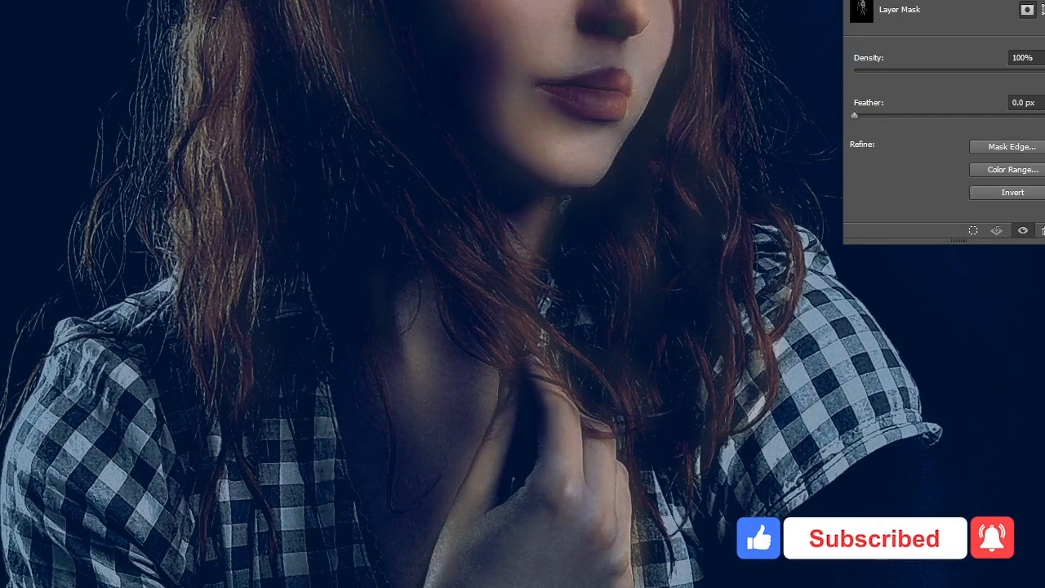
scroll(686, 228, down, 5)
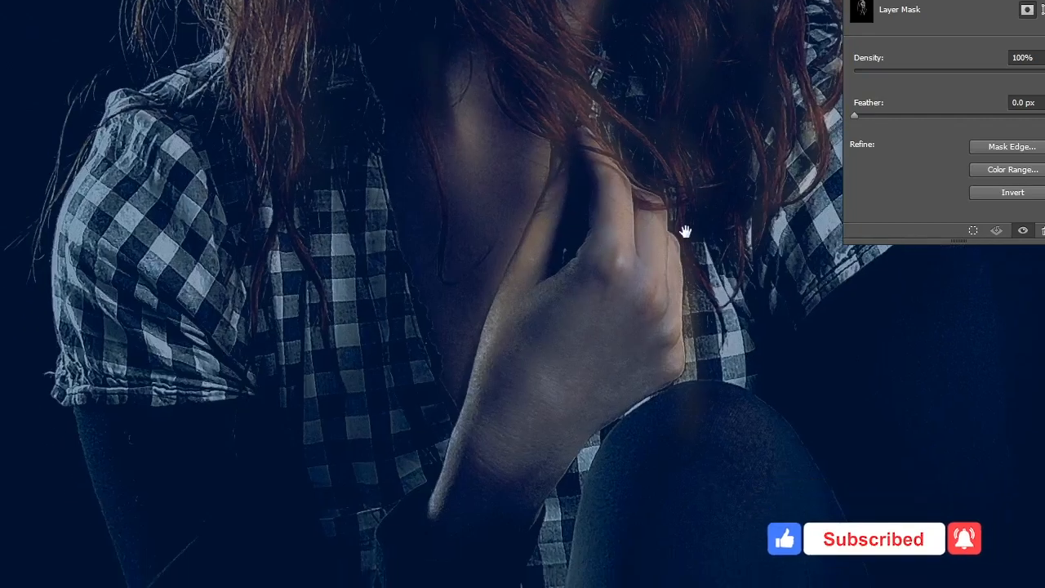
drag(457, 417, 431, 529)
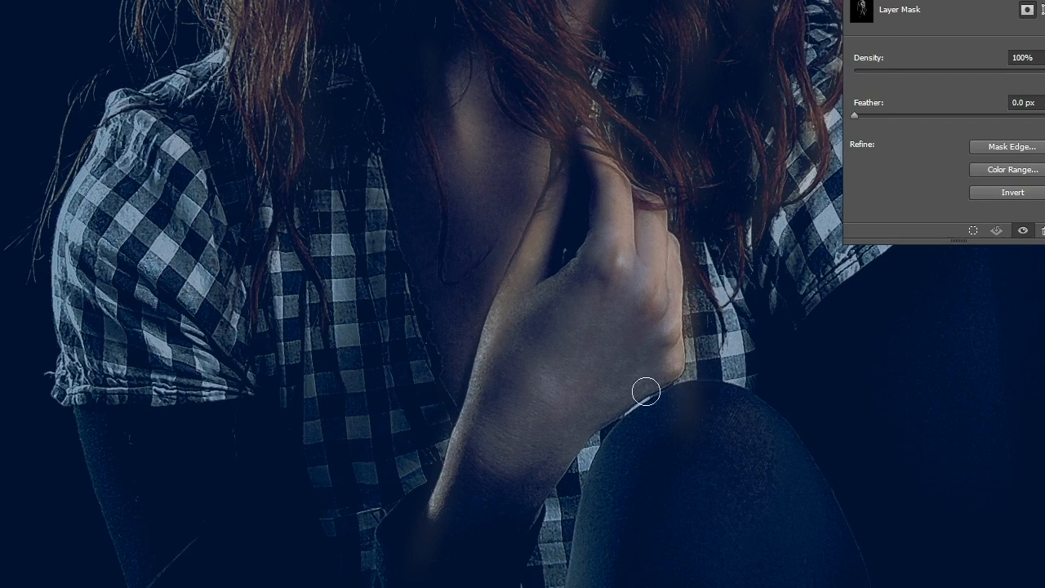
- Paint the warm tone over the checked shoulder and sleeve beside the raised hand, including its cuff and the adjoining shirt front
mouse_move(653, 230)
mouse_down()
mouse_move(217, 541)
mouse_move(261, 401)
mouse_up()
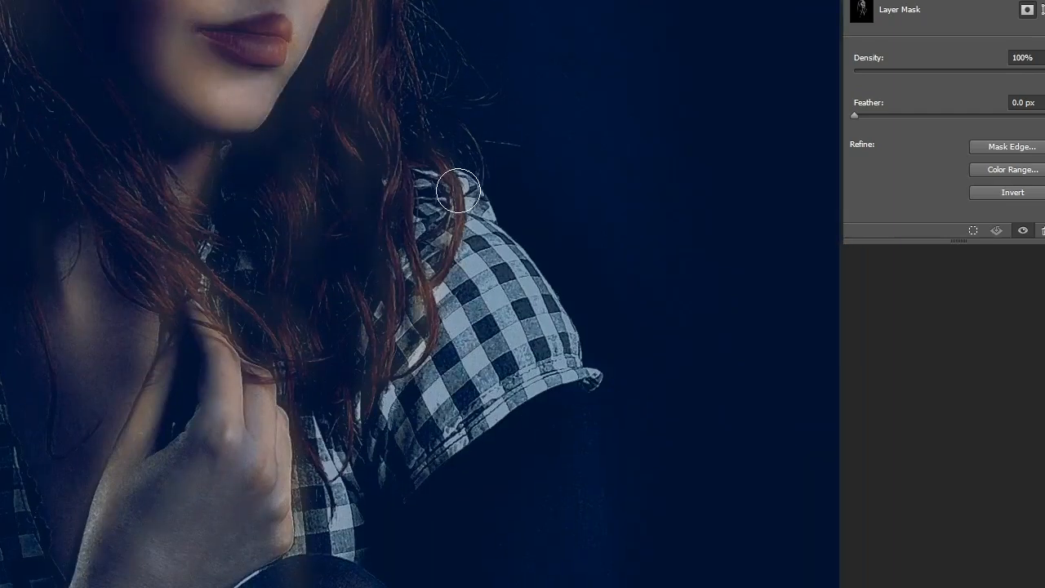
mouse_move(455, 190)
mouse_down()
mouse_move(522, 270)
mouse_move(599, 408)
mouse_move(563, 327)
mouse_up()
drag(441, 183, 385, 180)
drag(475, 212, 434, 198)
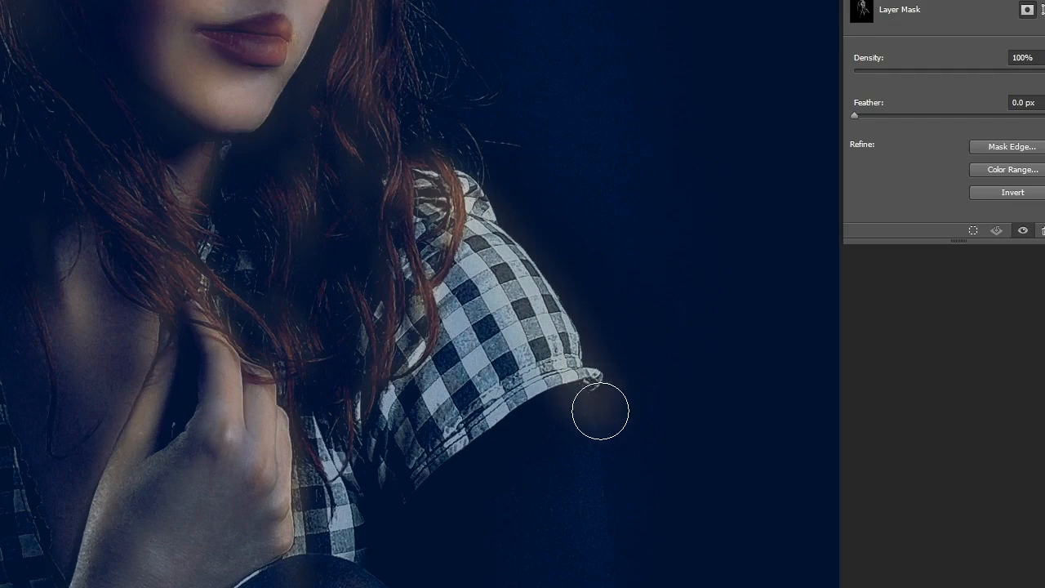
drag(600, 411, 431, 472)
mouse_move(343, 387)
mouse_down()
mouse_move(385, 488)
mouse_move(351, 514)
mouse_up()
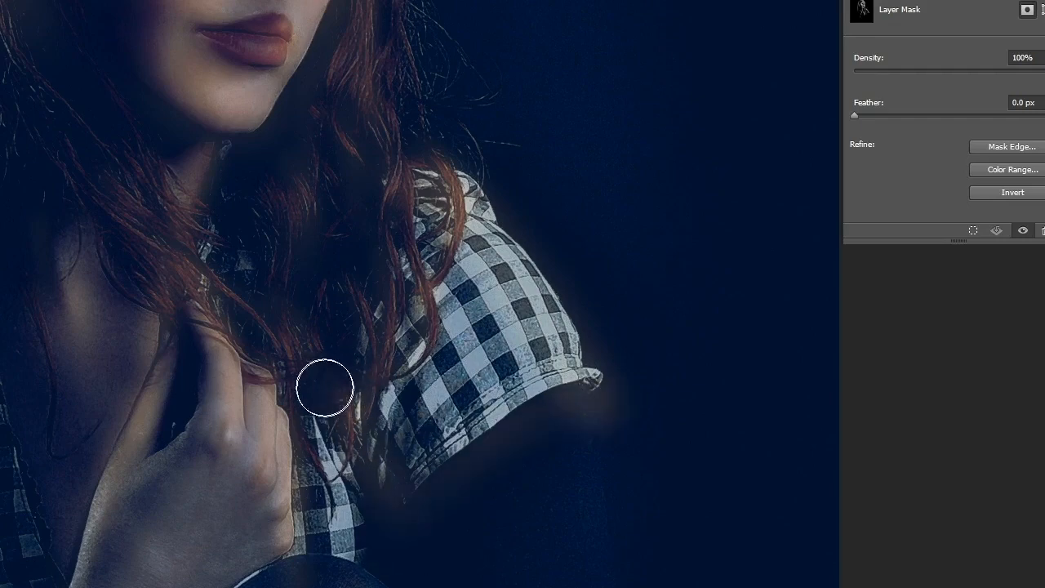
- Paint the warm tone over the opposite checked sleeve and the middle of the shirt
drag(478, 345, 839, 244)
mouse_move(119, 241)
mouse_down()
mouse_move(129, 197)
mouse_move(195, 275)
mouse_move(187, 382)
mouse_move(136, 206)
mouse_move(103, 257)
mouse_move(86, 393)
mouse_move(132, 512)
mouse_move(201, 208)
mouse_move(251, 120)
mouse_move(109, 263)
mouse_move(113, 424)
mouse_up()
mouse_move(481, 264)
mouse_down()
mouse_move(537, 338)
mouse_move(641, 270)
mouse_move(651, 490)
mouse_move(676, 285)
mouse_move(662, 482)
mouse_move(758, 350)
mouse_move(679, 301)
mouse_up()
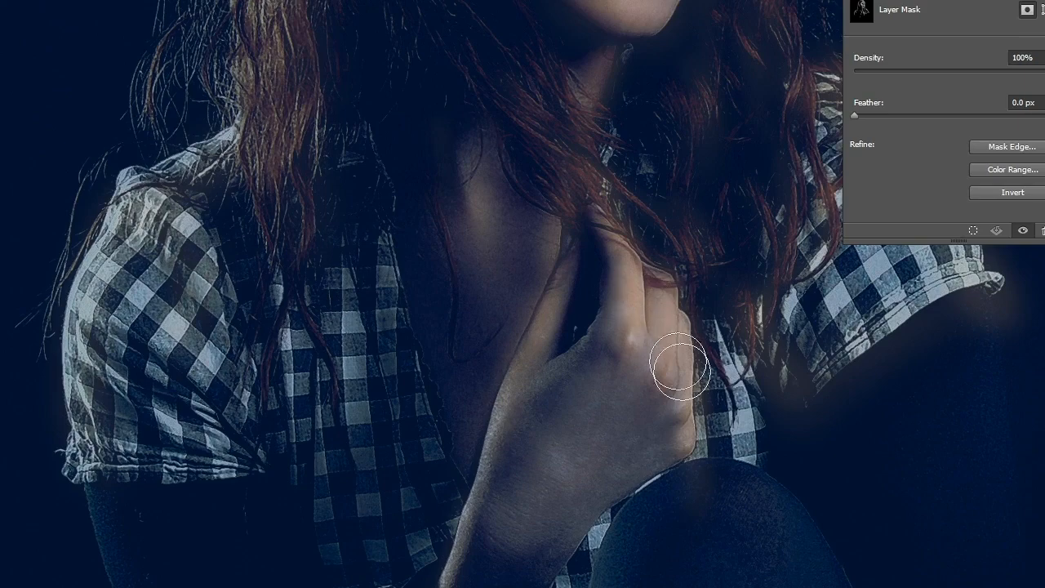
- Brush the warm tone along the far cheek and jaw edge and over the lips with a smaller brush, undoing unwanted strokes
mouse_move(712, 350)
mouse_down()
mouse_move(578, 520)
mouse_move(562, 586)
mouse_up()
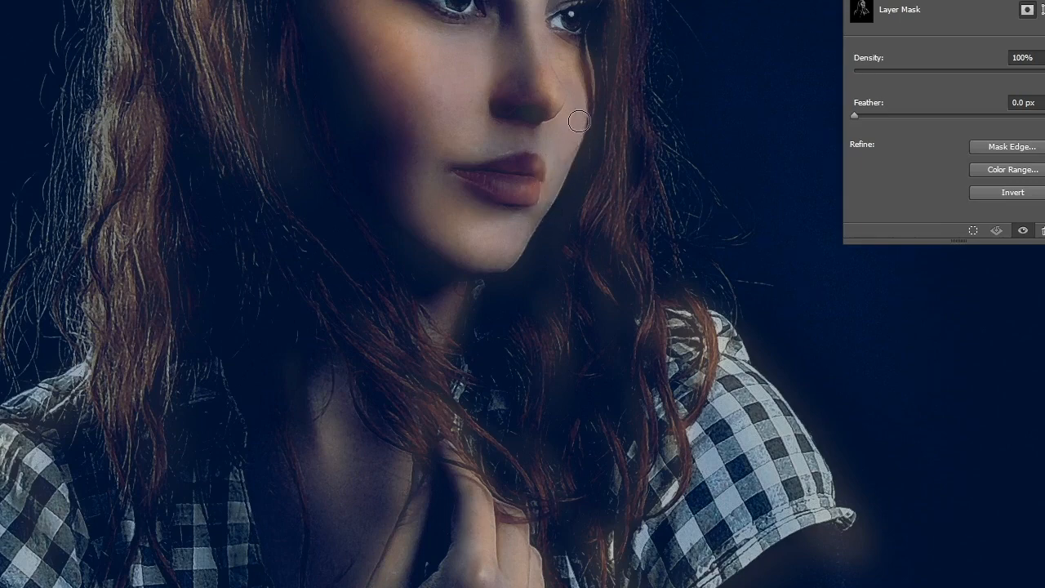
drag(579, 121, 514, 286)
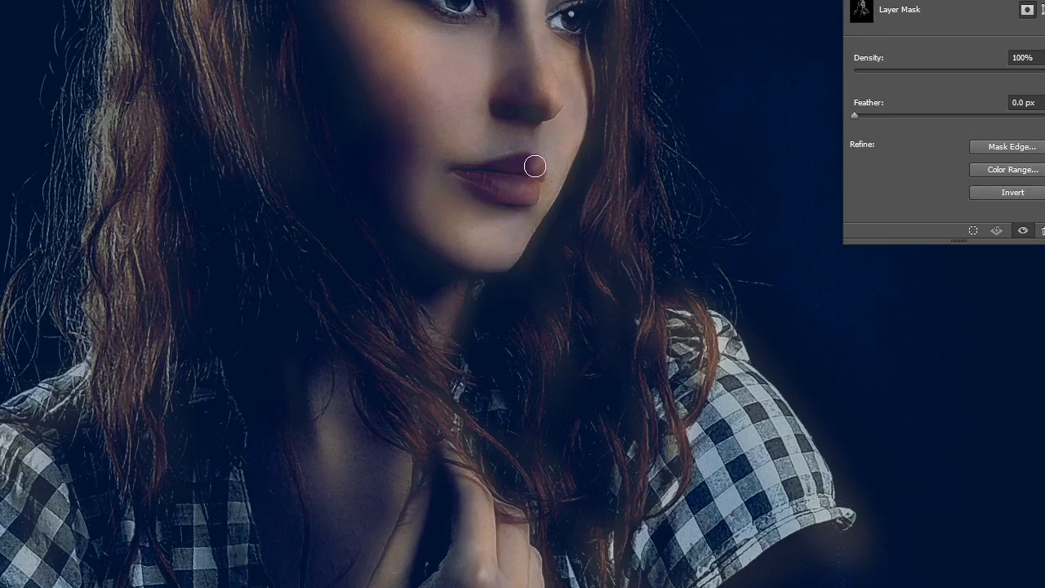
key(ctrl+z)
mouse_move(539, 190)
mouse_down()
mouse_move(488, 193)
mouse_move(477, 165)
mouse_move(515, 197)
mouse_move(533, 191)
mouse_move(465, 179)
mouse_up()
key(ctrl+z)
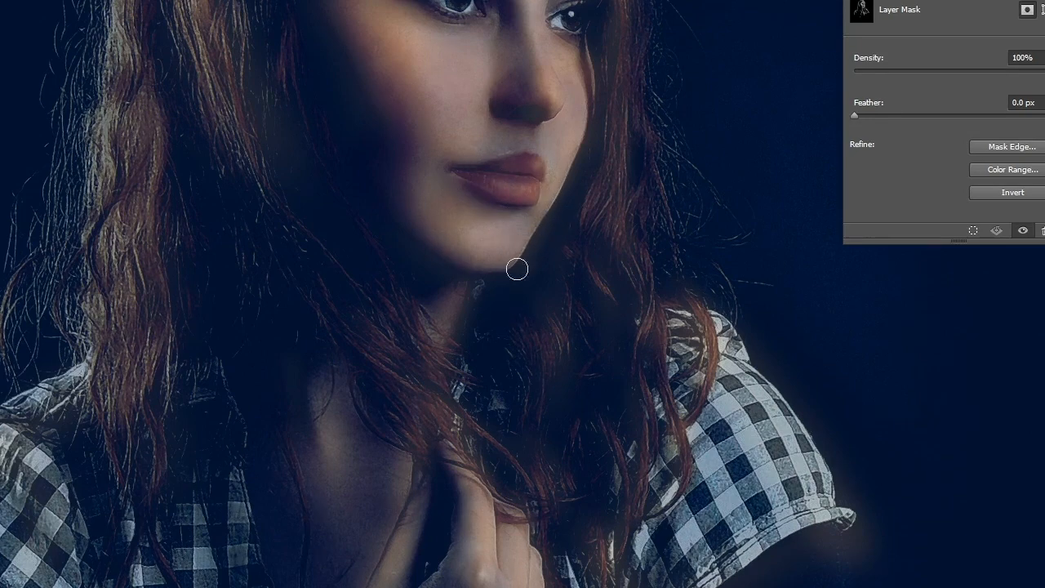
key(ctrl+z)
- Paint the warm tone on the hair beside the forehead and temple and along the lower jawline, undoing one stroke
drag(586, 238, 484, 427)
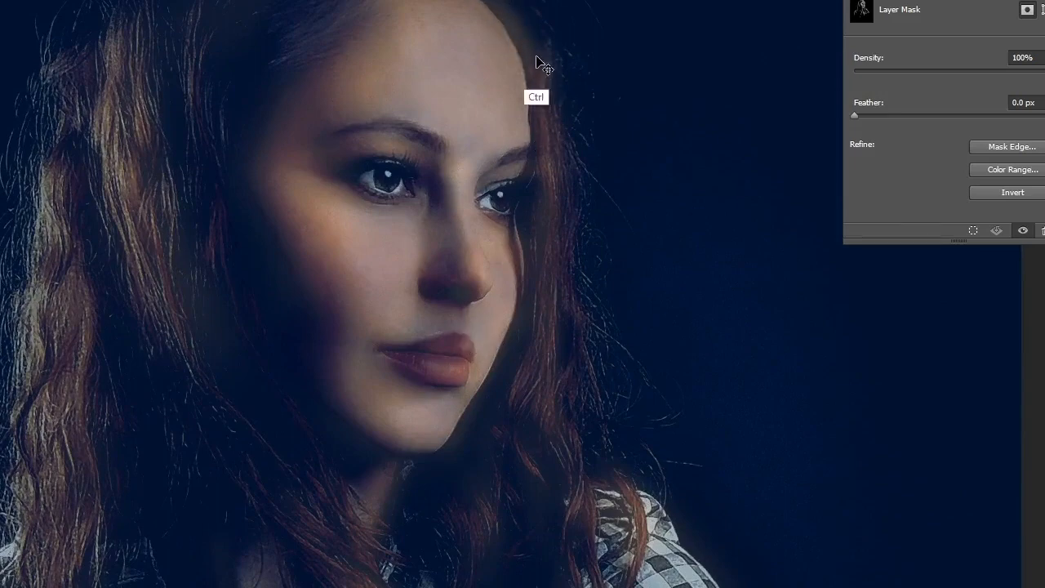
drag(515, 25, 532, 87)
key(ctrl+z)
drag(536, 153, 529, 231)
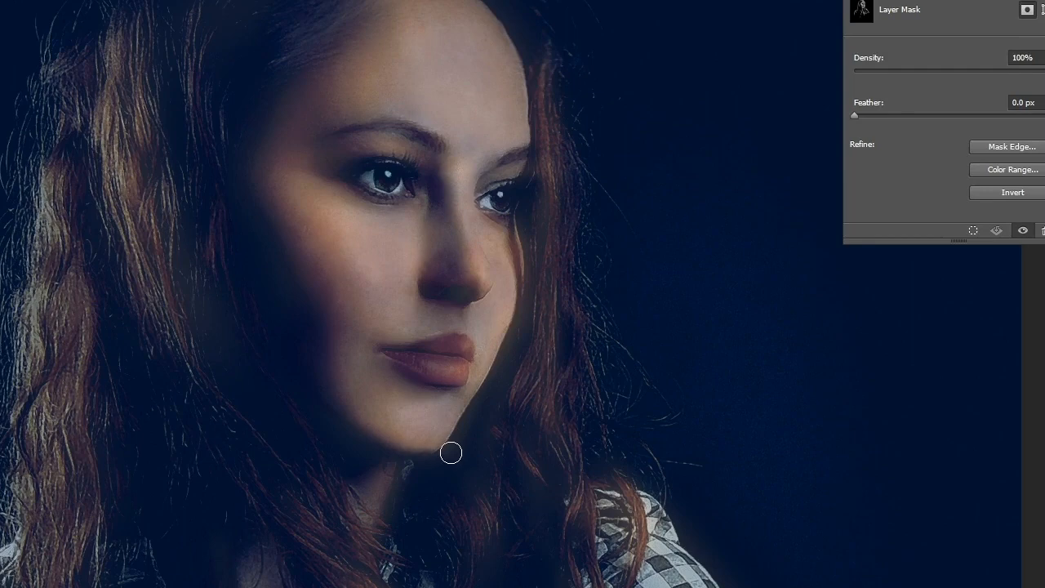
drag(408, 455, 337, 416)
mouse_move(456, 466)
mouse_down()
mouse_move(397, 446)
mouse_move(373, 368)
mouse_move(448, 448)
mouse_move(378, 441)
mouse_up()
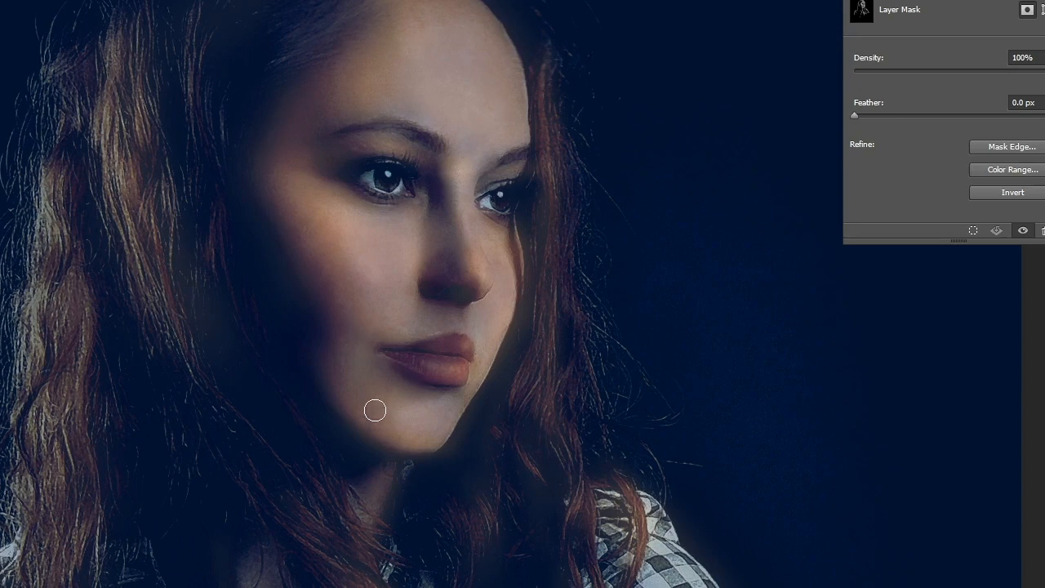
- Warm the chin and far cheek edge with a larger brush and touch up under the nose with a smaller one, undoing the last stroke
key(bracketright)
key(bracketright)
key(bracketright)
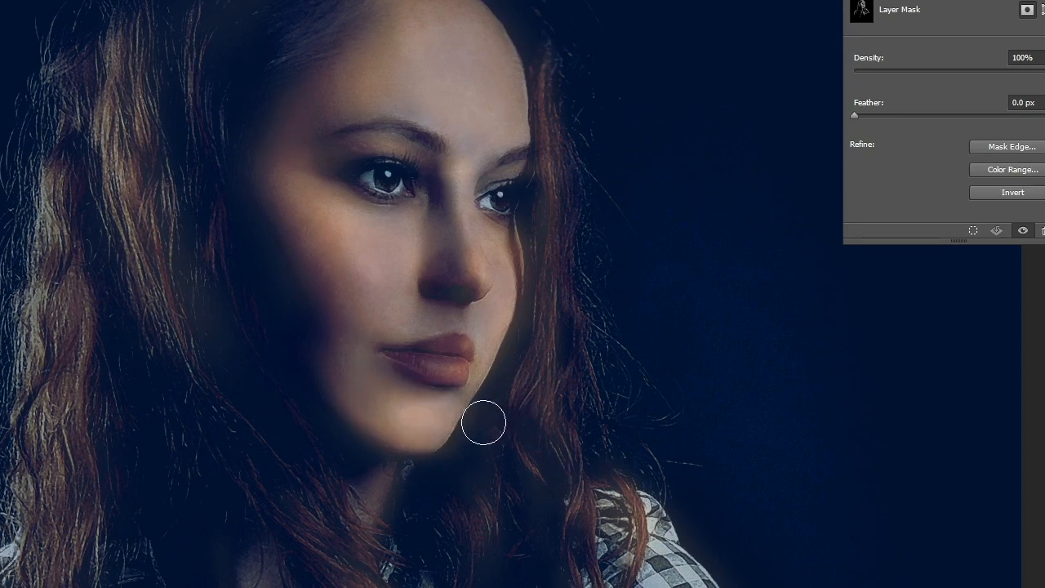
key(ctrl)
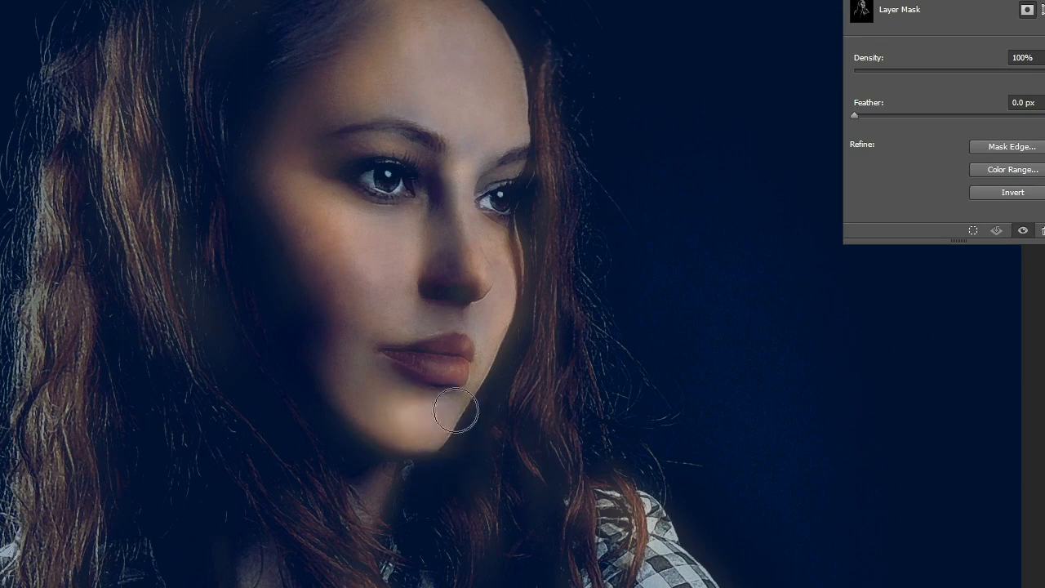
mouse_move(516, 377)
mouse_down()
mouse_move(510, 346)
mouse_move(479, 414)
mouse_move(474, 485)
mouse_move(545, 374)
mouse_move(548, 316)
mouse_move(471, 447)
mouse_move(540, 335)
mouse_move(474, 436)
mouse_move(530, 327)
mouse_move(470, 462)
mouse_move(522, 344)
mouse_move(536, 258)
mouse_move(507, 267)
mouse_move(479, 334)
mouse_move(389, 344)
mouse_move(404, 390)
mouse_move(405, 463)
mouse_move(506, 331)
mouse_move(511, 348)
mouse_move(497, 335)
mouse_move(507, 341)
mouse_move(441, 328)
mouse_move(441, 339)
mouse_move(489, 325)
mouse_up()
key(bracketleft)
key(bracketleft)
key(bracketleft)
key(bracketleft)
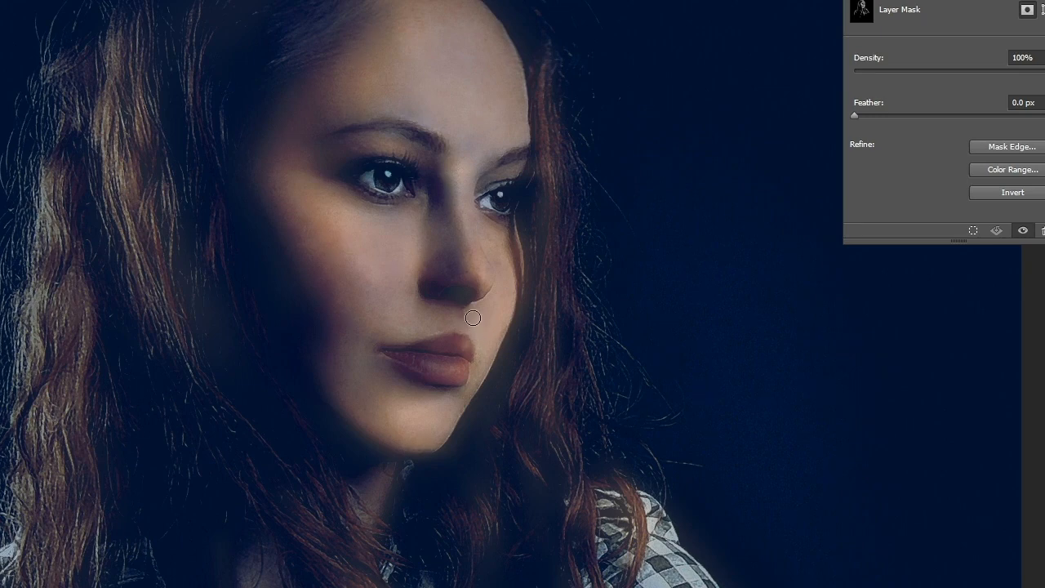
key(ctrl+z)
- Enlarge the brush and paint the warm tone over the near cheek below the eye
key(bracketright)
key(bracketright)
key(bracketright)
key(bracketright)
key(bracketright)
key(bracketright)
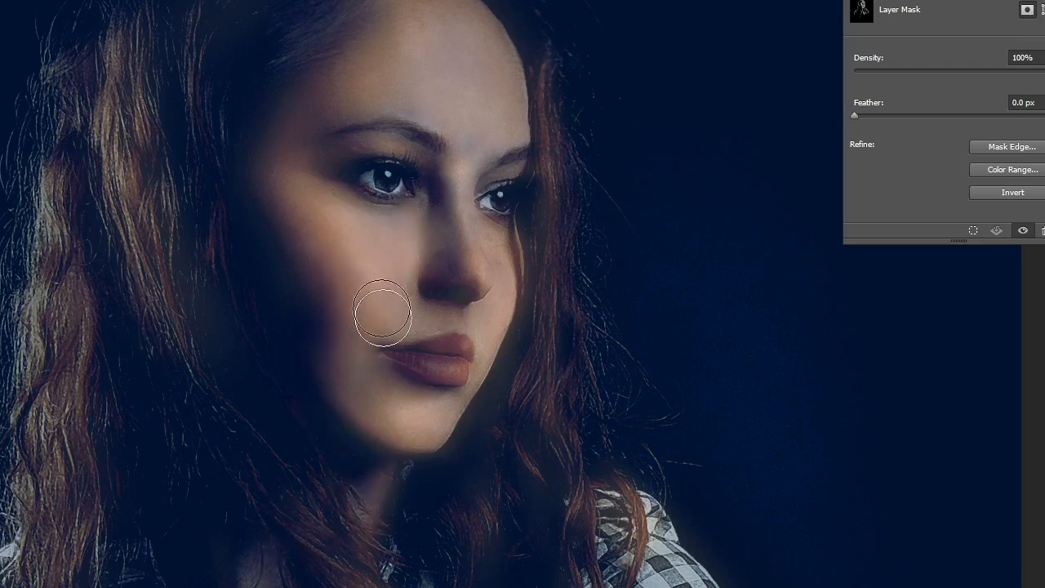
mouse_move(327, 205)
mouse_down()
mouse_move(354, 226)
mouse_move(345, 234)
mouse_move(359, 266)
mouse_up()
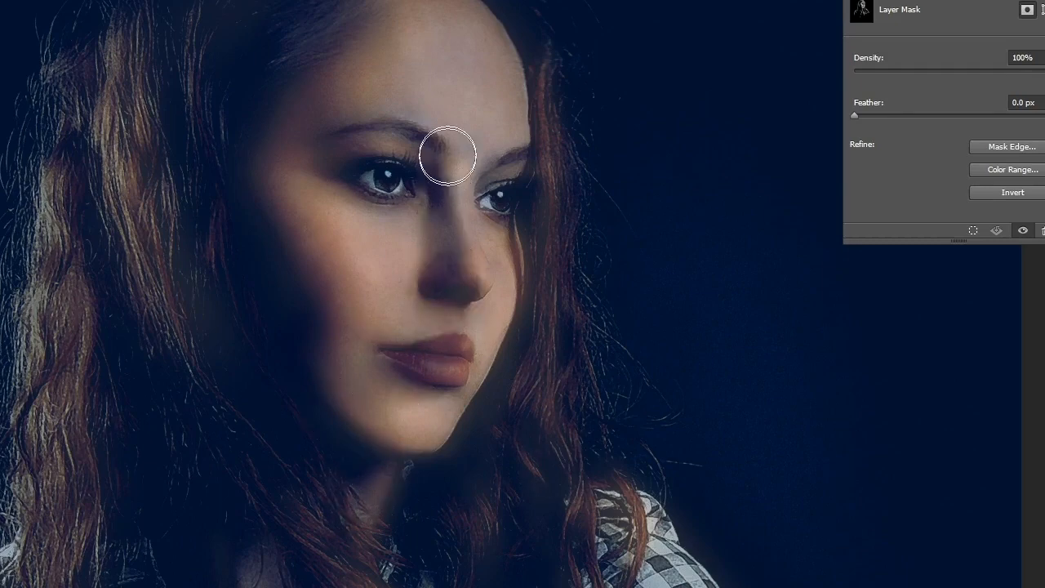
- Refine the warm tone under the nose and along the shadowed edge of the near cheek with a smaller brush
key(bracketleft)
key(bracketleft)
key(bracketleft)
key(bracketleft)
key(bracketleft)
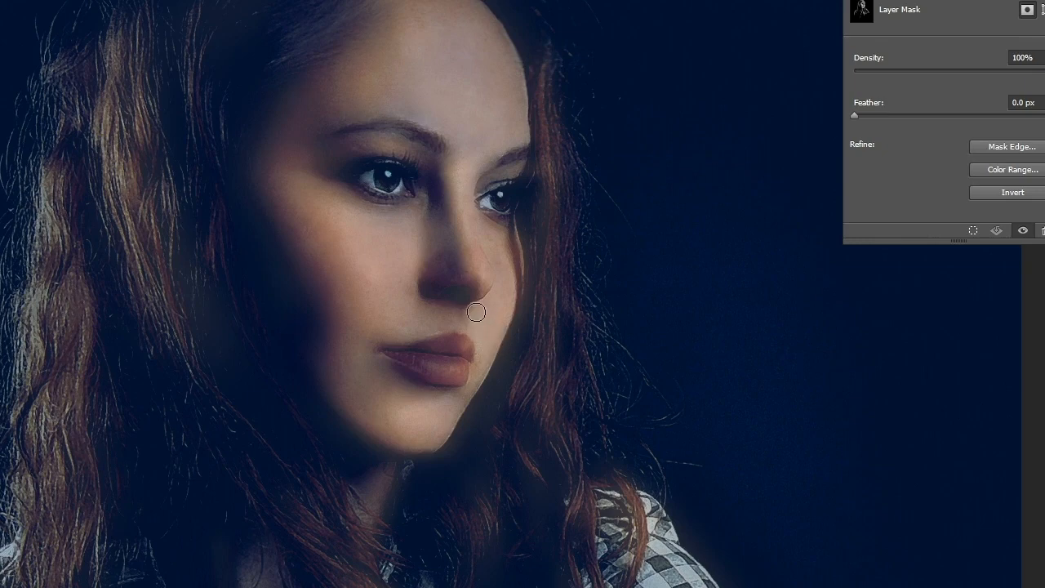
key(ctrl)
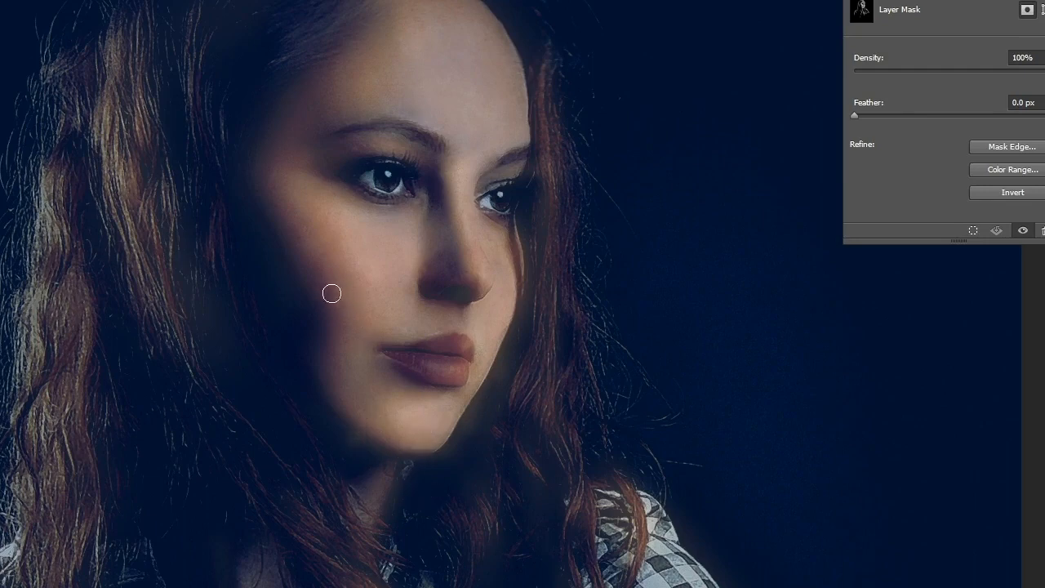
alt+click(351, 348)
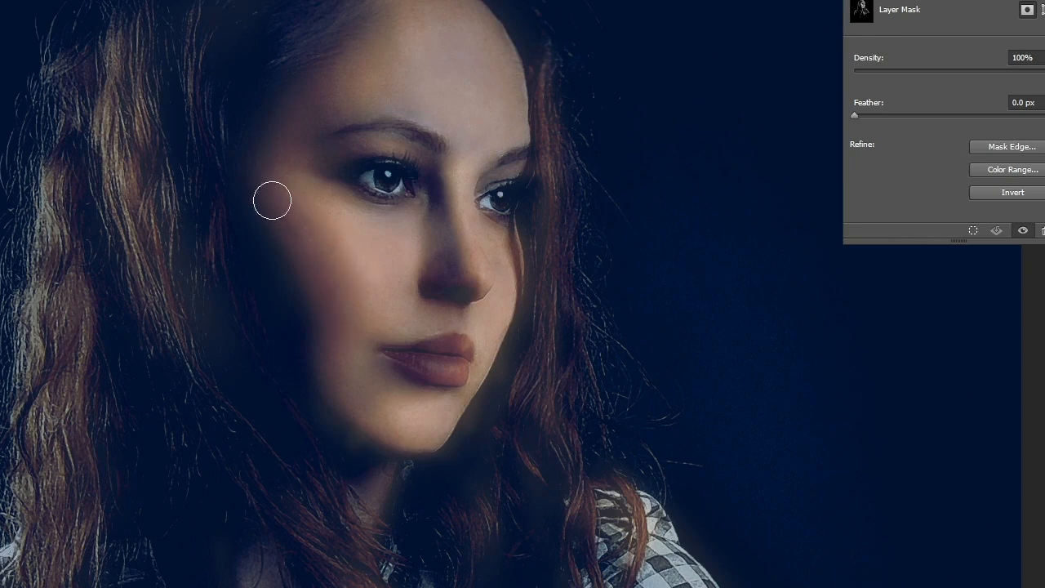
mouse_move(472, 382)
mouse_down()
mouse_move(493, 266)
mouse_move(516, 215)
mouse_up()
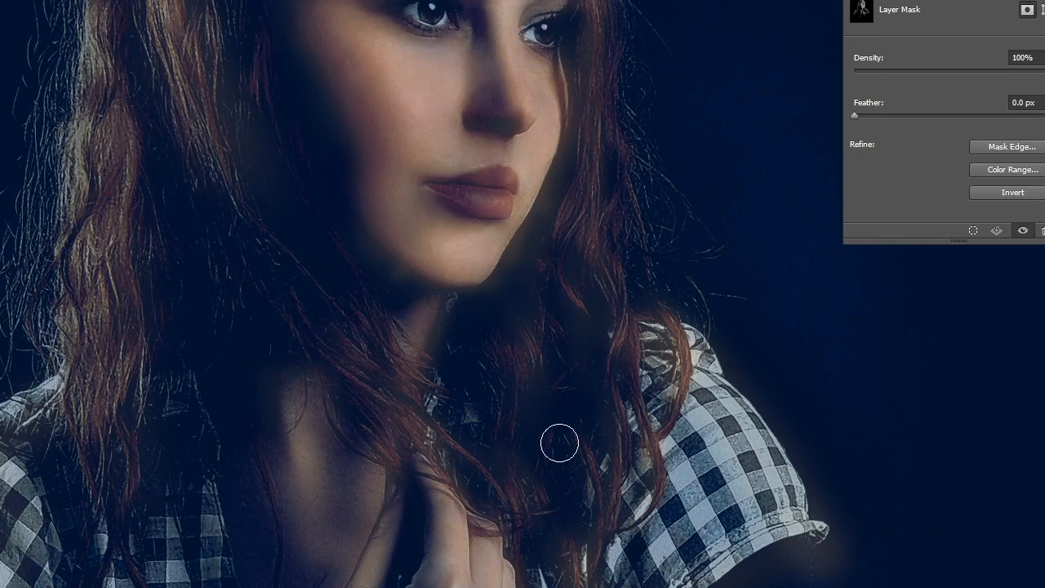
- Paint the warm tone over the crown and the hairline above the forehead, stepping back unwanted strokes
scroll(490, 444, down, 5)
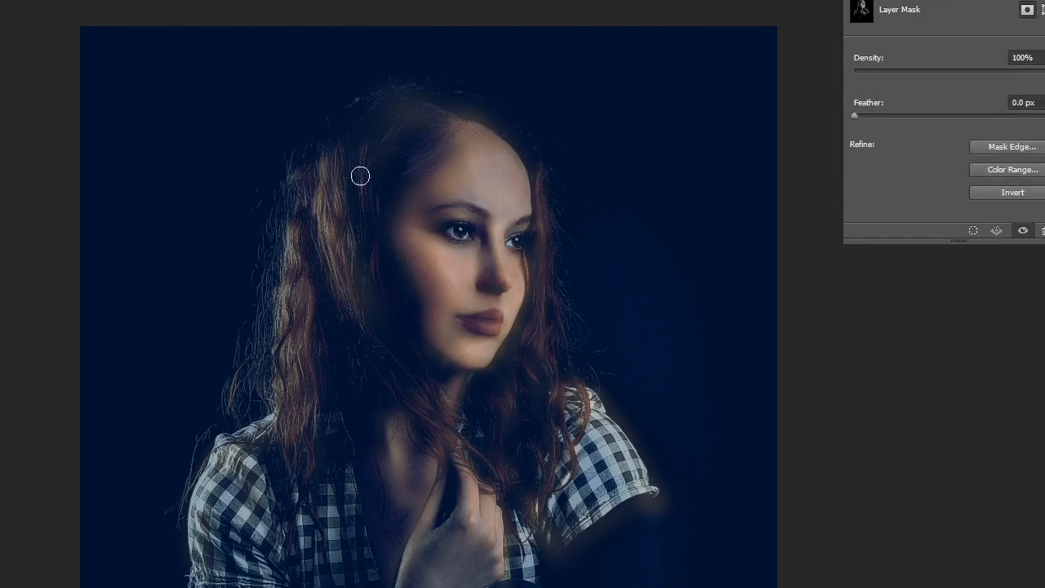
drag(441, 101, 524, 144)
key(ctrl+z)
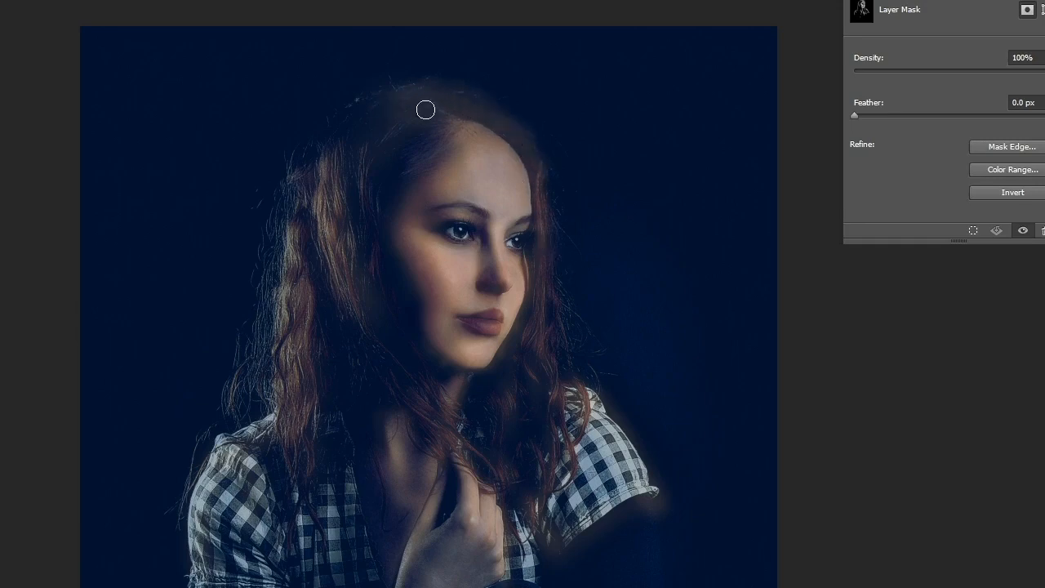
key(ctrl+alt+z)
drag(535, 153, 538, 163)
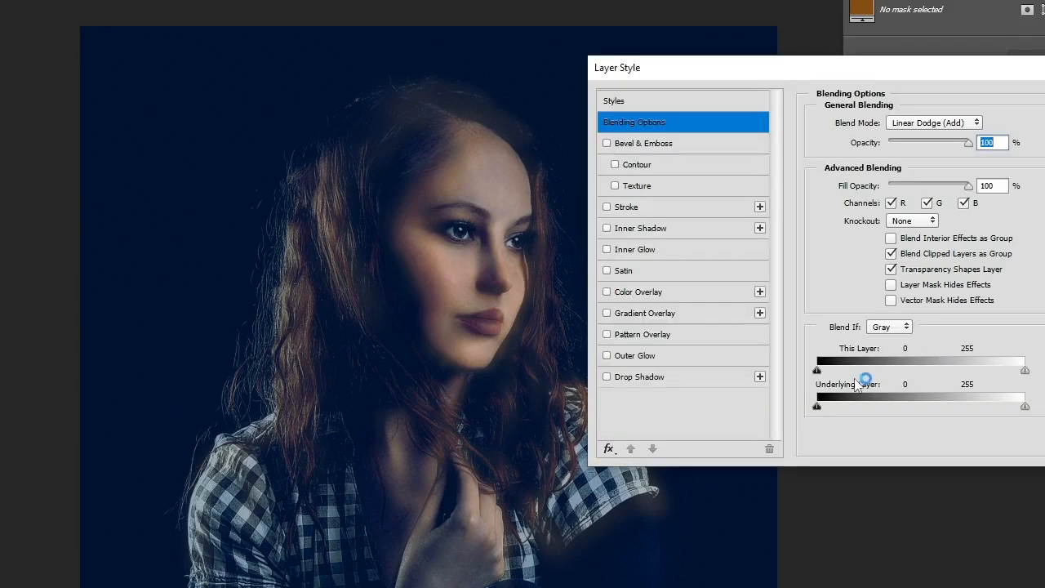
- Split the fill layer's Underlying Layer black Blend If slider and move its inner half toward the midtones to spare the shadows
drag(821, 410, 872, 408)
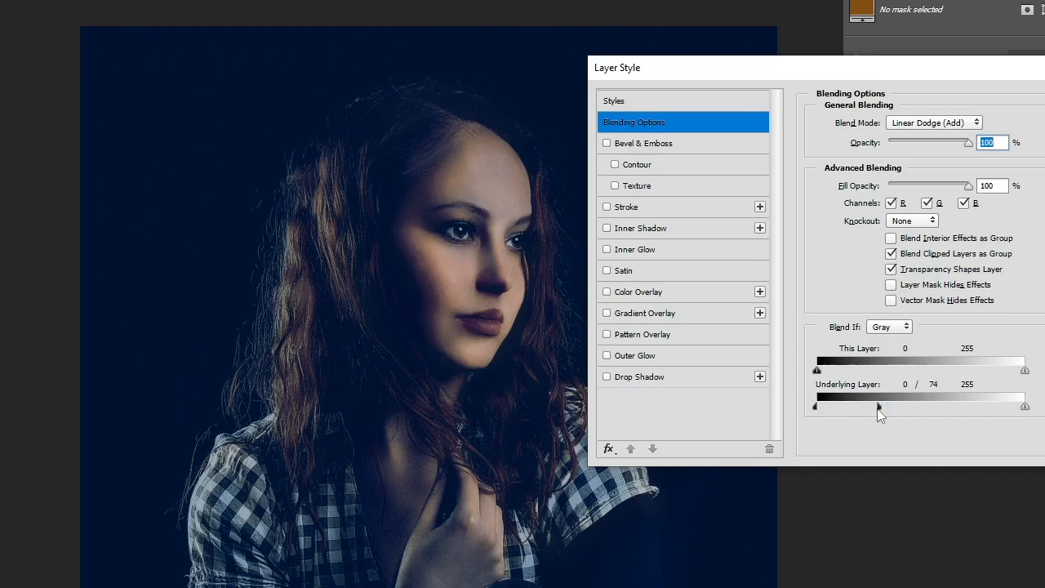
mouse_move(877, 408)
mouse_down()
mouse_move(909, 403)
mouse_move(894, 401)
mouse_up()
key(Return)
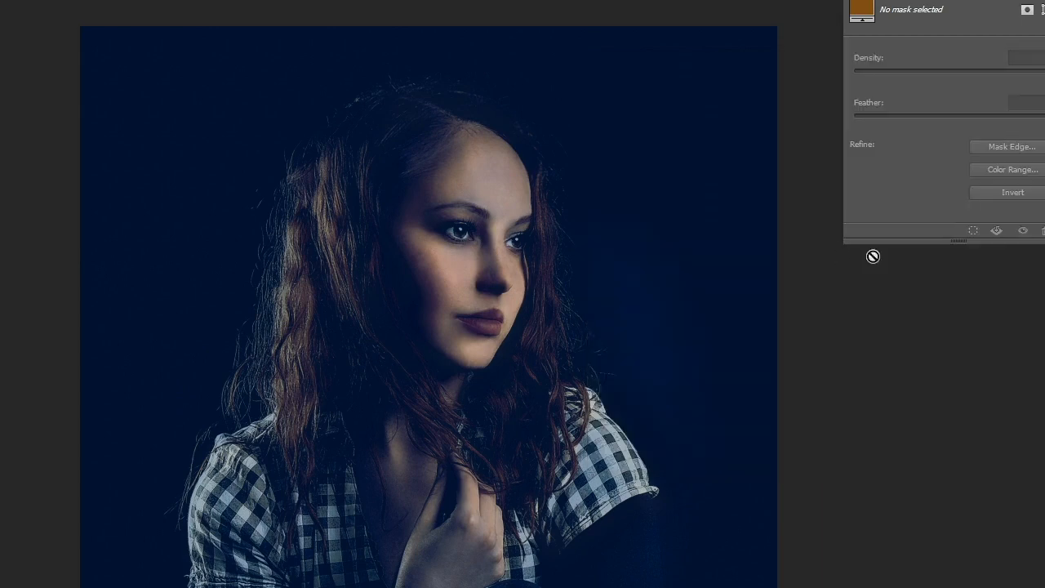
- Paint the fill's mask with a larger brush around both sleeves, the dark background beside them and the raised knee
key(ctrl+minus)
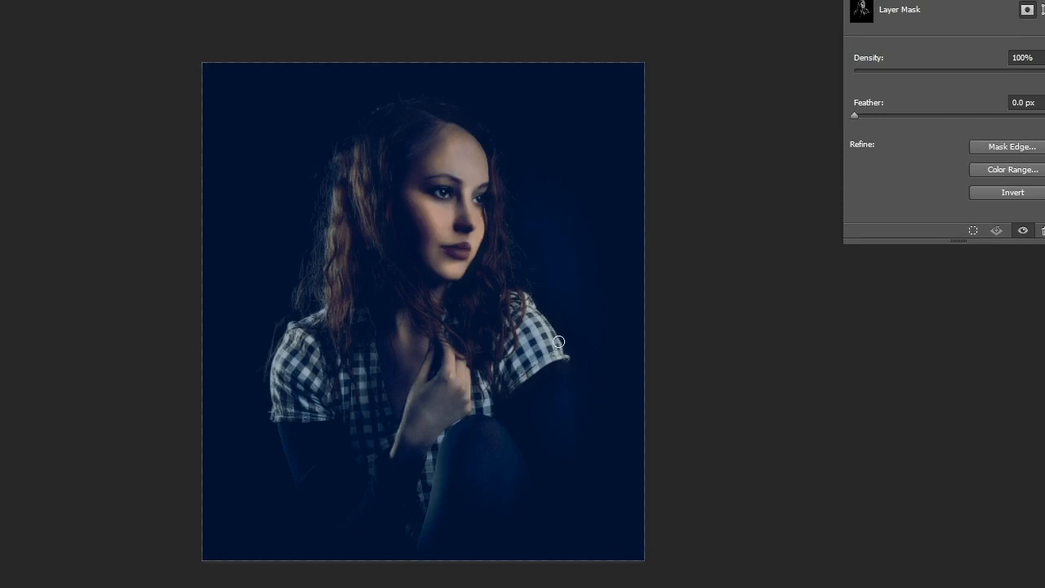
key(bracketright)
key(bracketright)
key(bracketright)
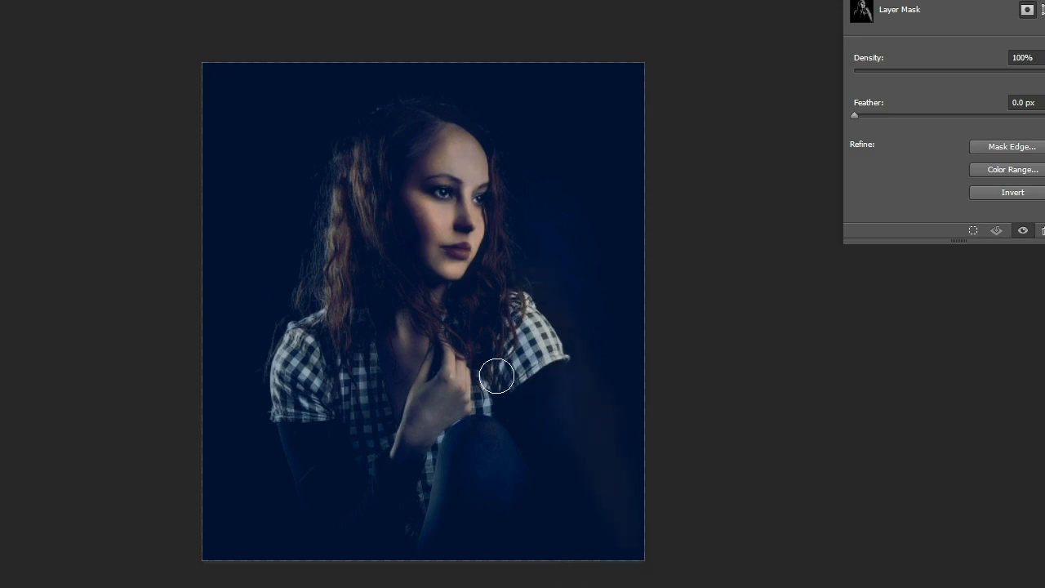
mouse_move(330, 304)
mouse_down()
mouse_move(238, 471)
mouse_move(322, 312)
mouse_move(280, 409)
mouse_move(305, 426)
mouse_move(348, 308)
mouse_move(332, 297)
mouse_move(328, 307)
mouse_move(318, 293)
mouse_move(250, 422)
mouse_move(281, 360)
mouse_move(270, 375)
mouse_move(315, 449)
mouse_up()
mouse_move(461, 431)
mouse_down()
mouse_move(461, 354)
mouse_move(537, 418)
mouse_move(505, 419)
mouse_up()
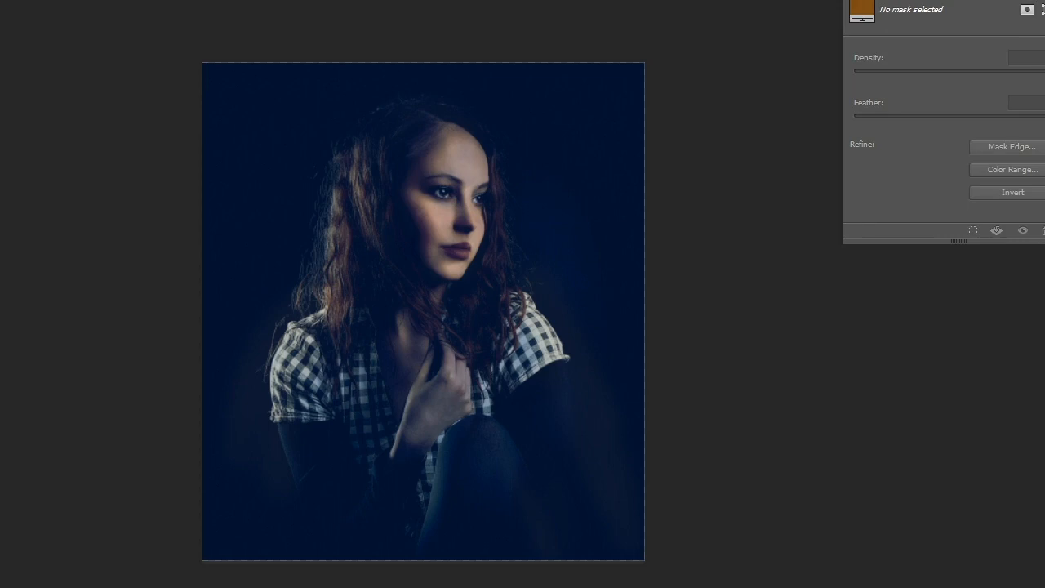
- Brush the fill's mask along the jawline and the hair beneath the chin
scroll(450, 168, up, 7)
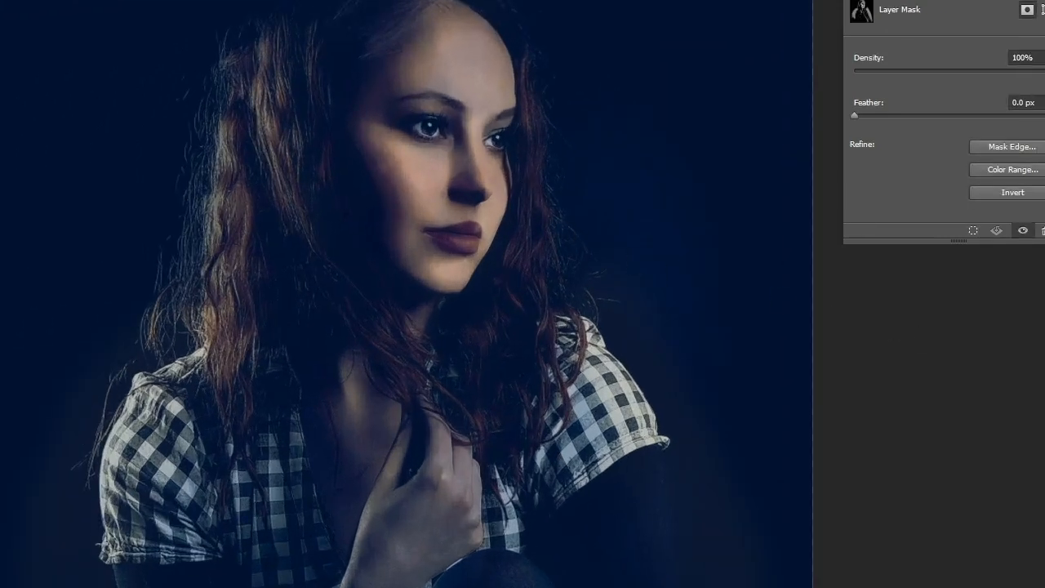
drag(392, 235, 468, 317)
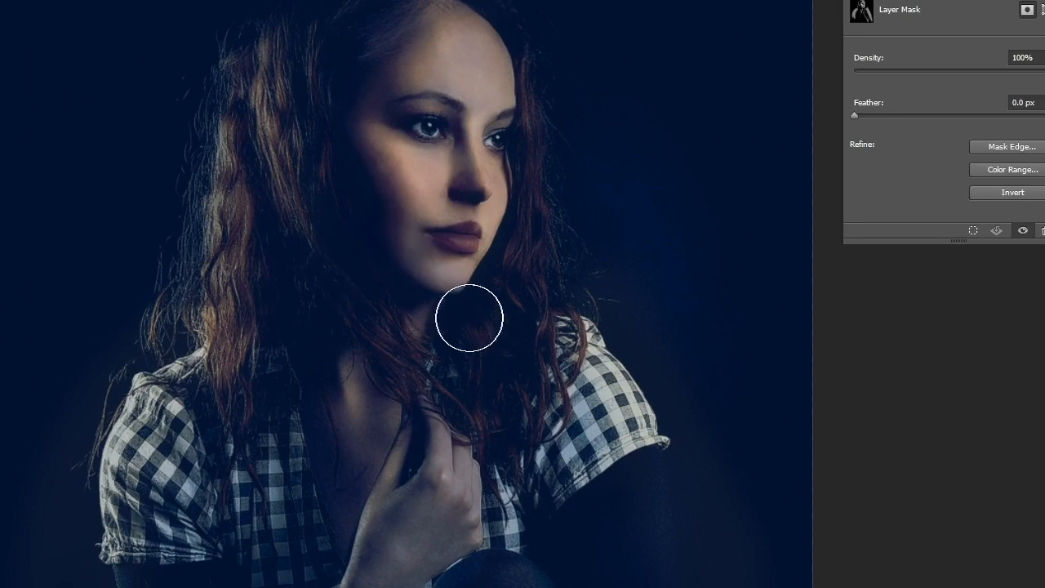